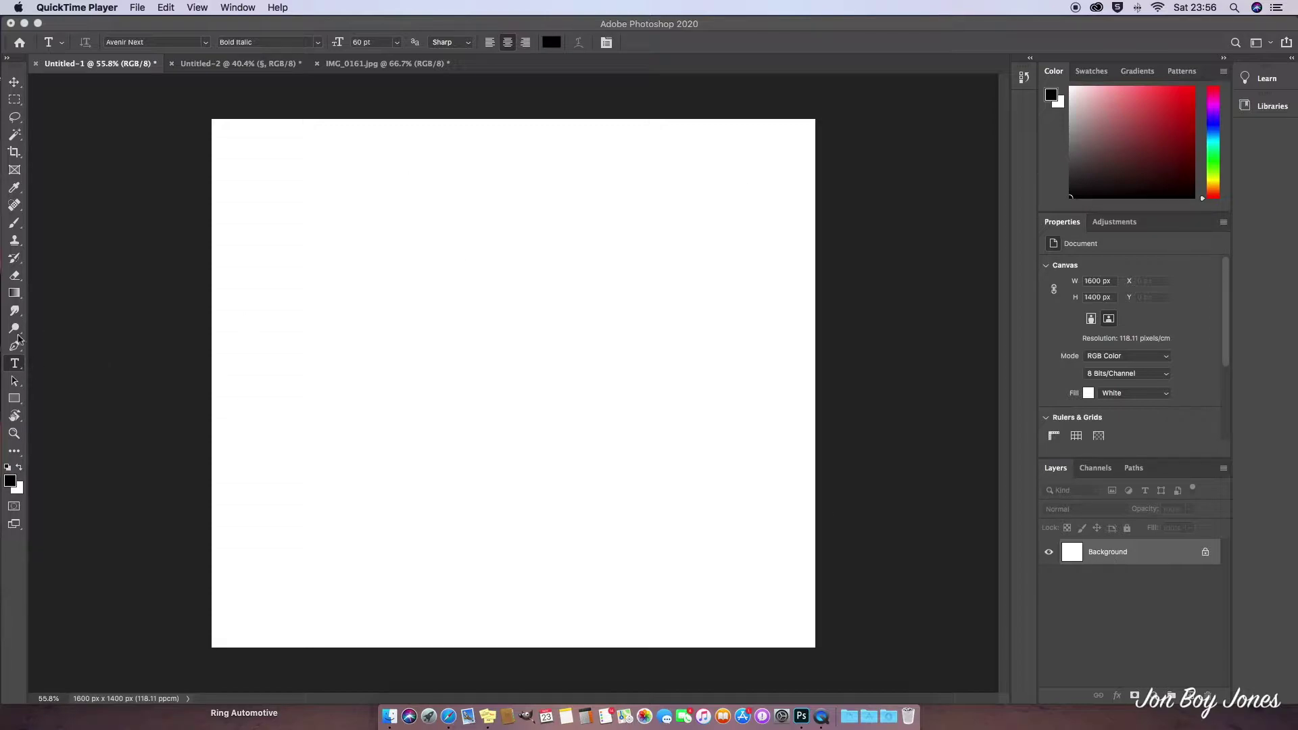
- Add a horizontal text line reading "©My Project" across the upper part of the canvas
click(16, 369)
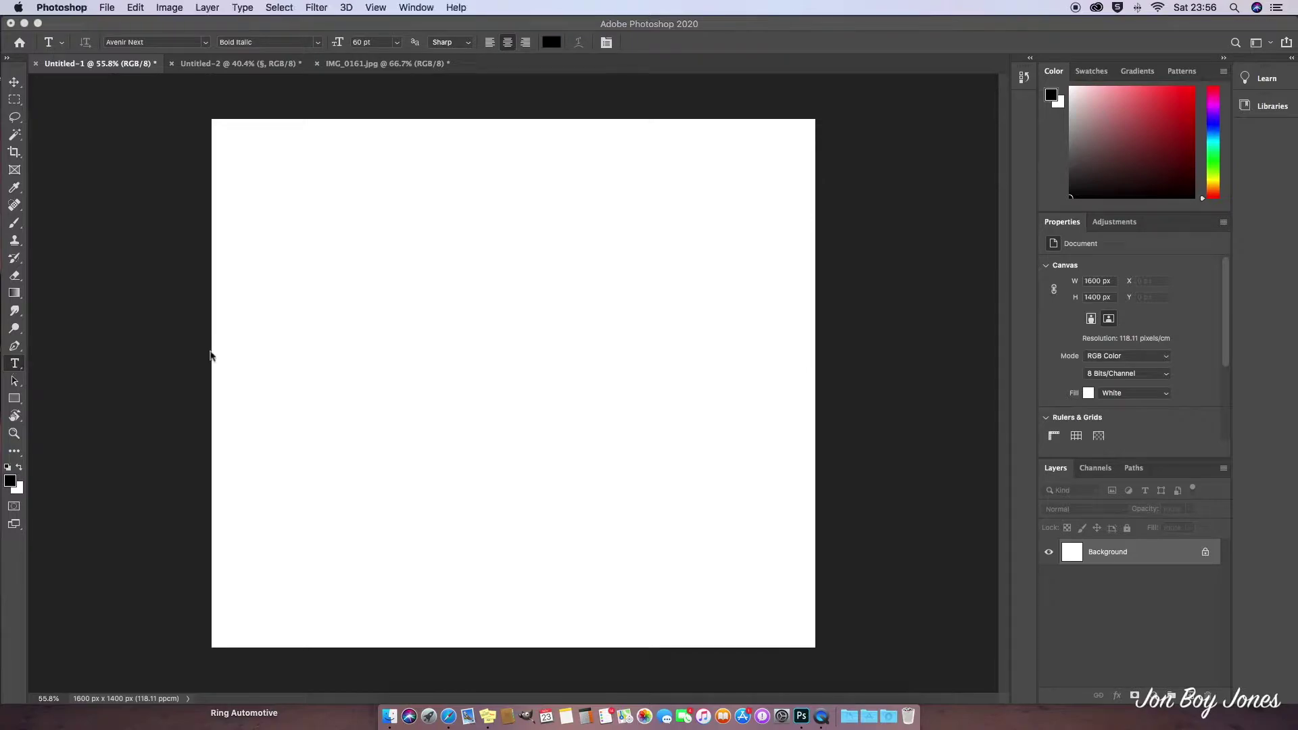
click(528, 298)
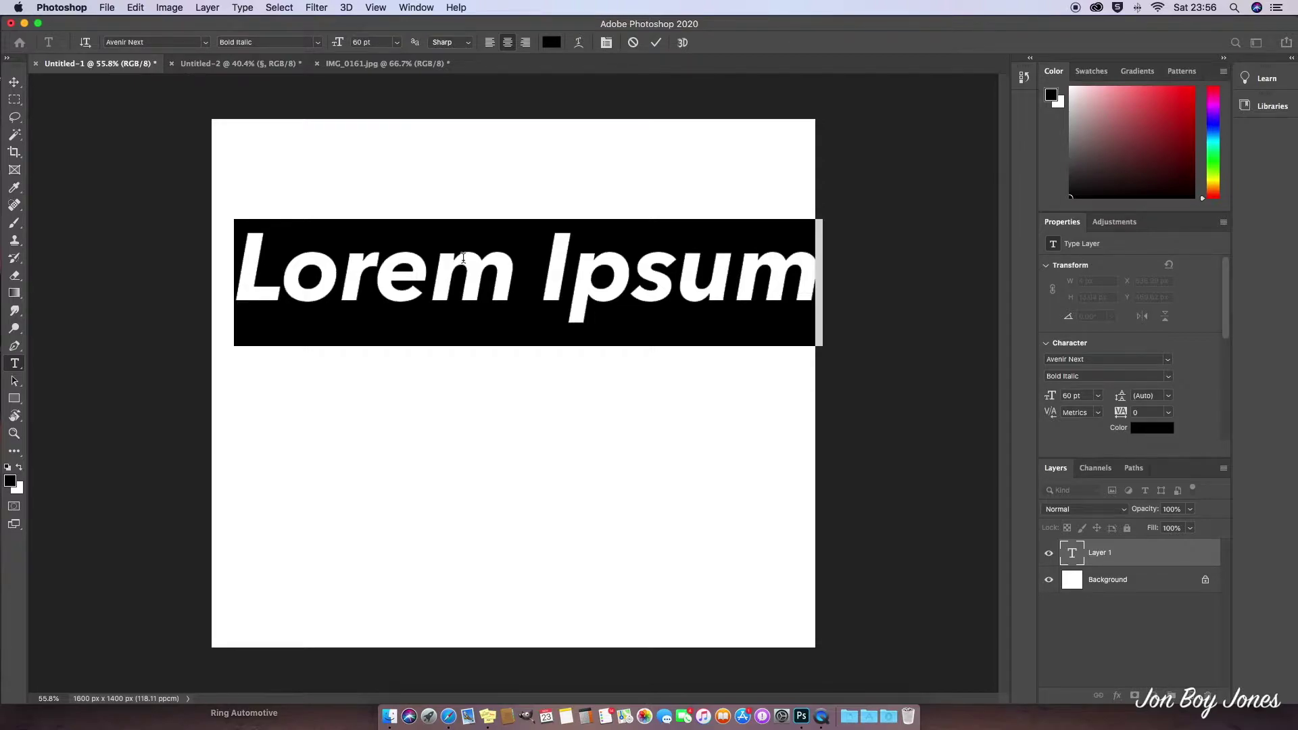
text(©My T)
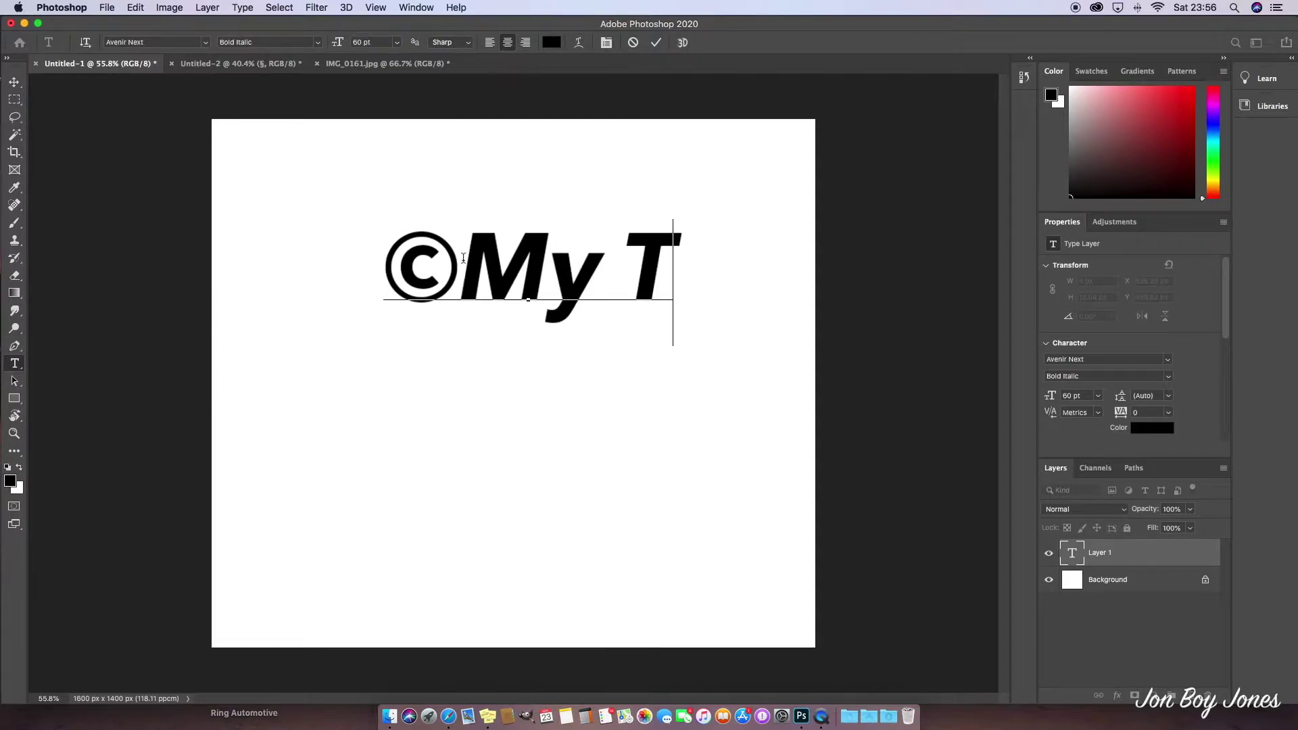
key(BackSpace)
text(Projec)
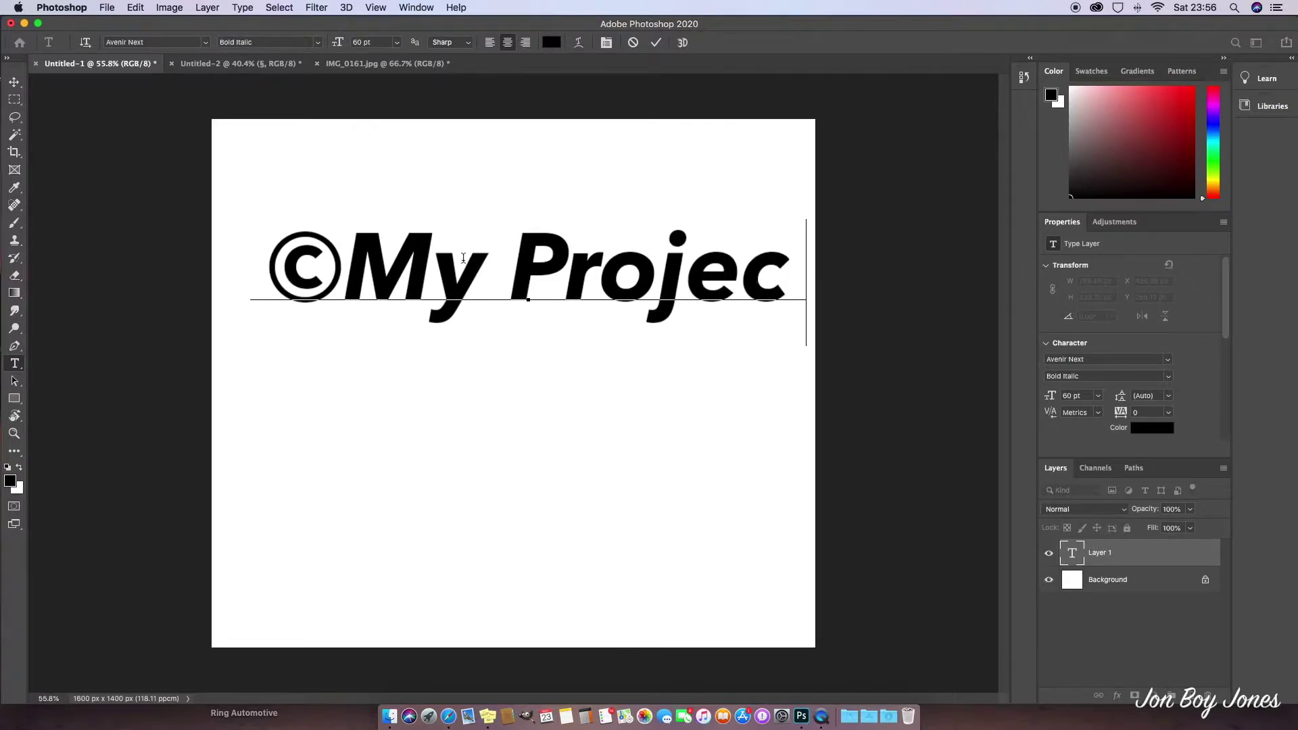
text(t)
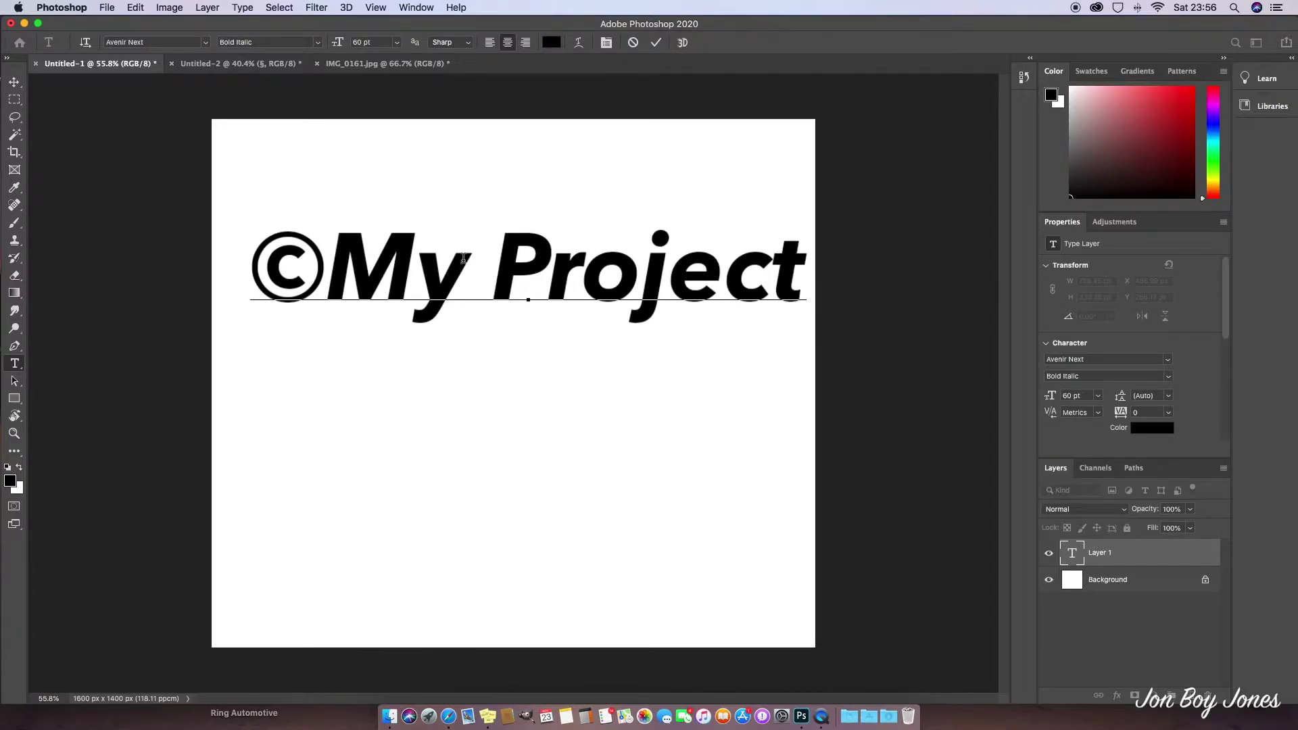
- Set the font size of the whole "©My Project" text to 48 pt and commit the text
triple_click(549, 271)
click(1100, 397)
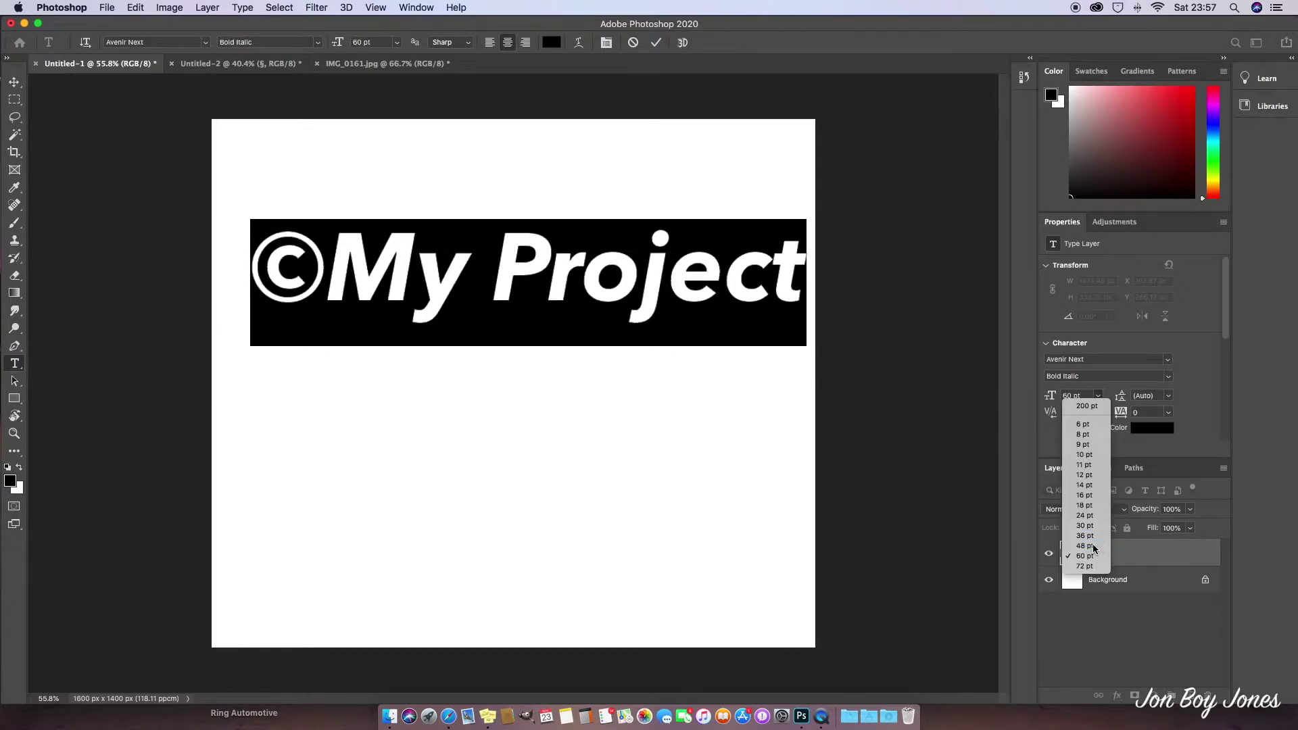
click(1094, 545)
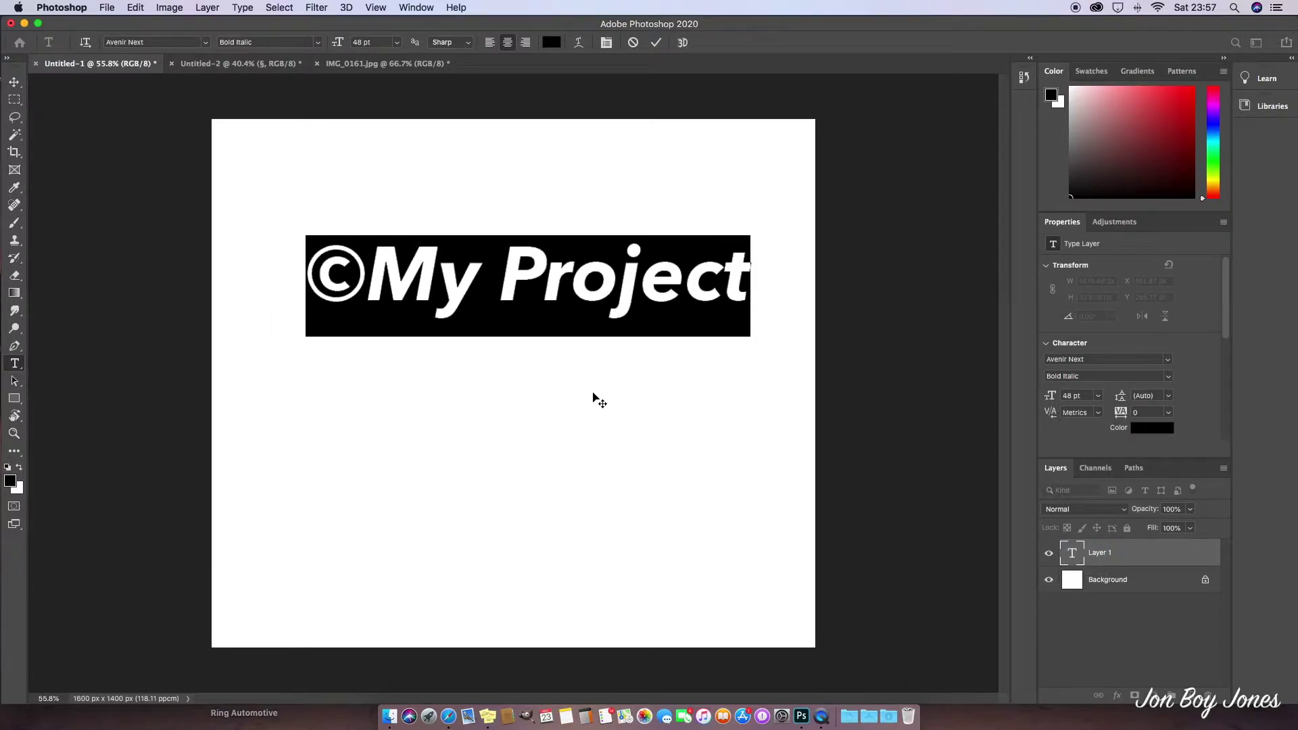
click(1121, 551)
click(1122, 566)
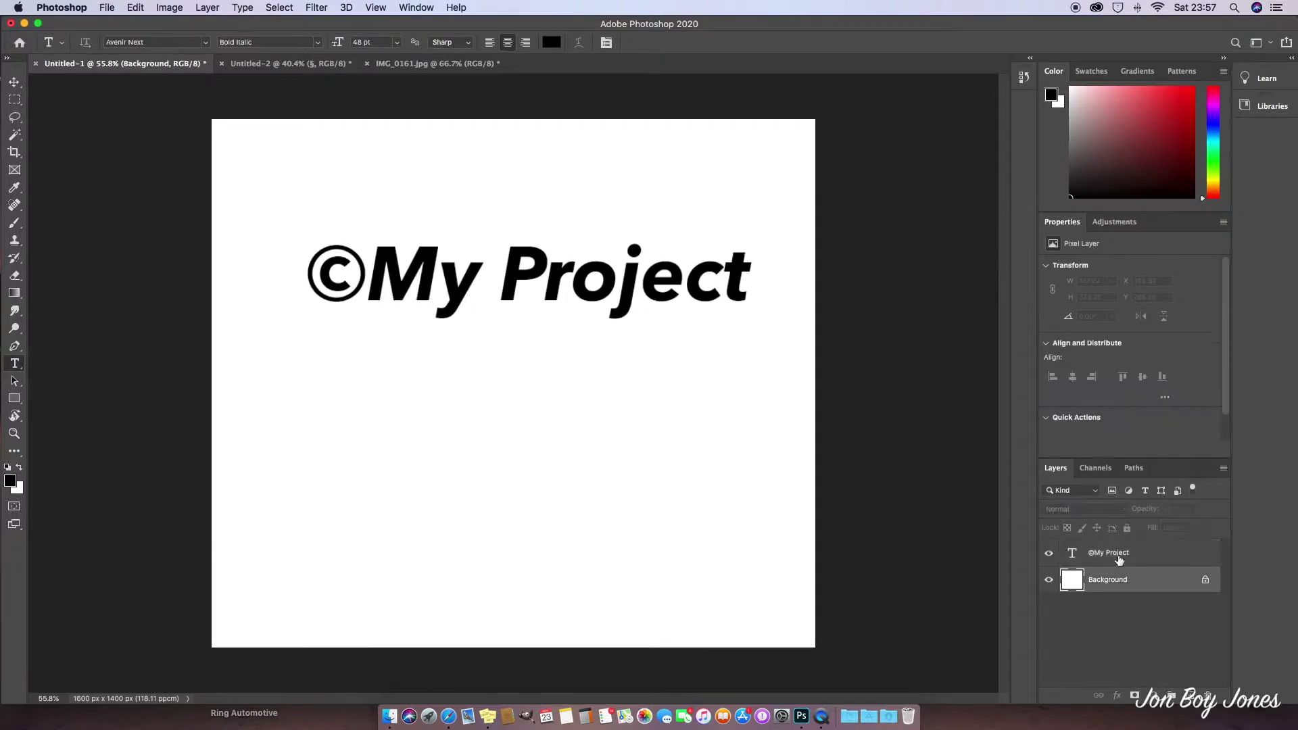
- Duplicate the ©My Project text layer and hide the original
click(1119, 558)
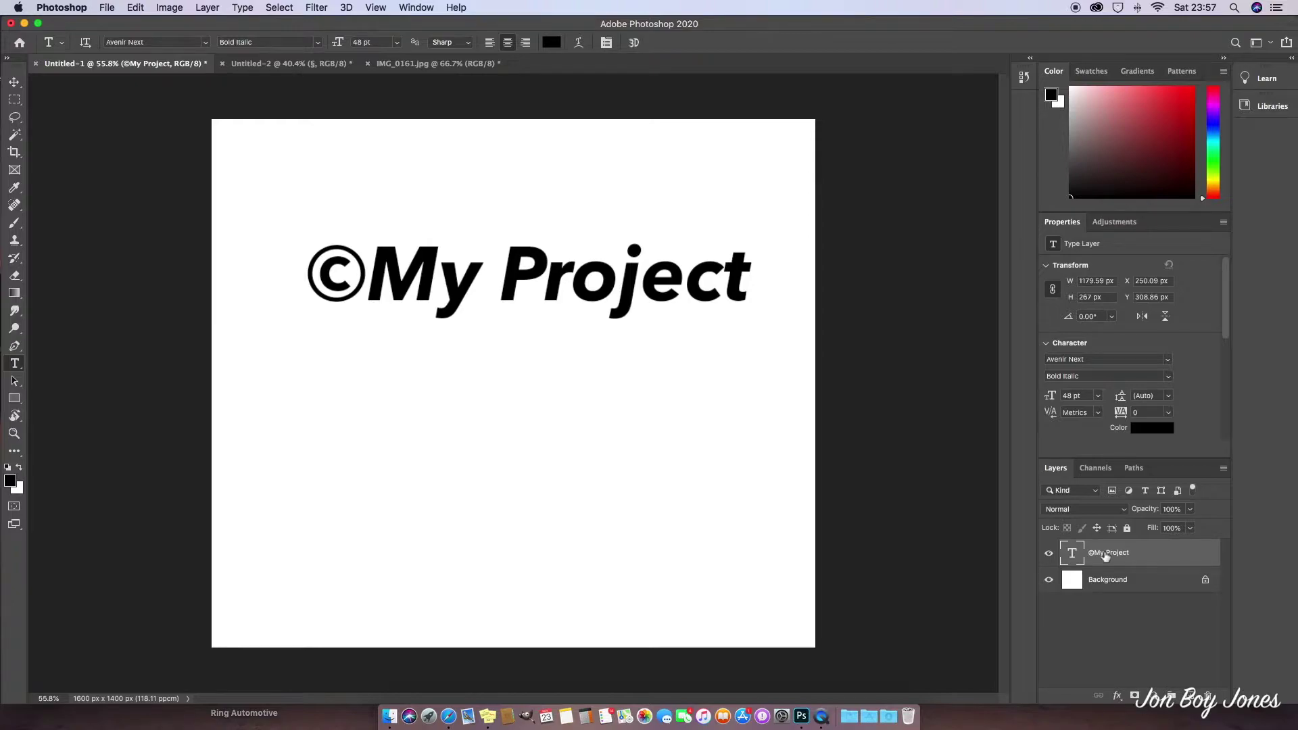
key(super+j)
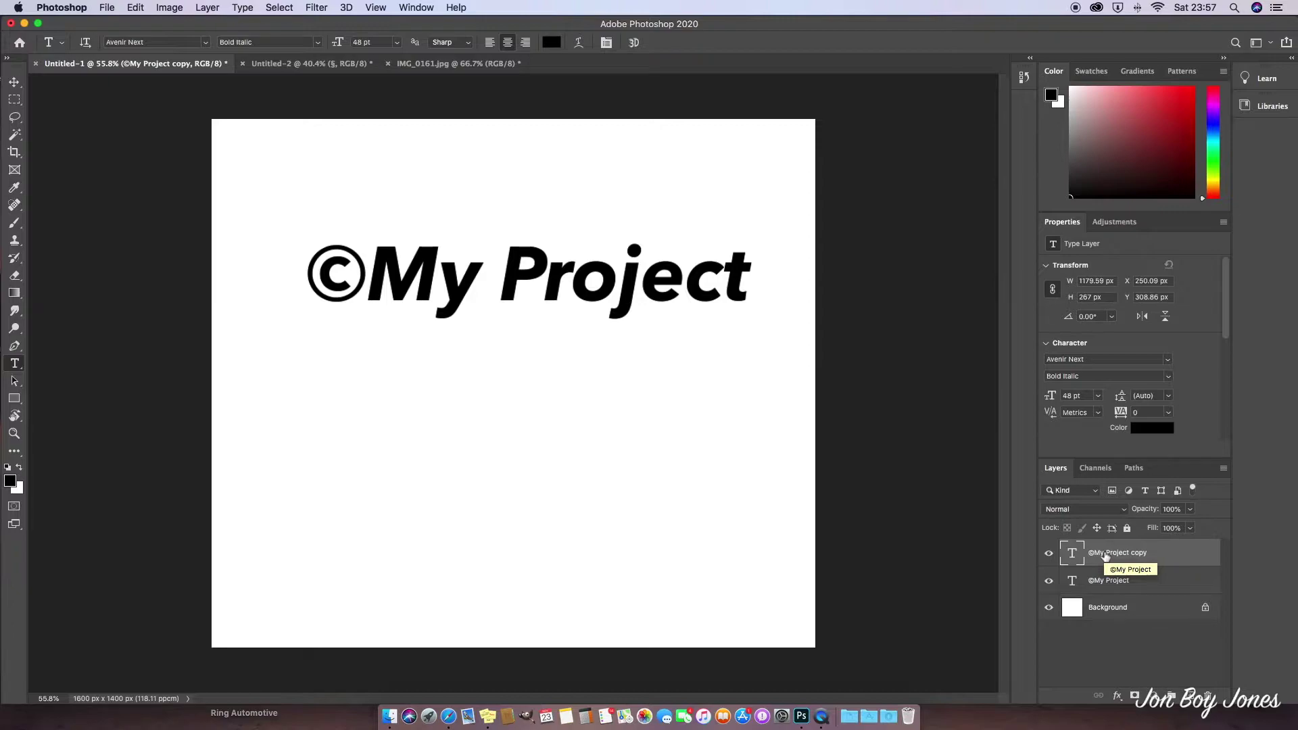
click(1051, 581)
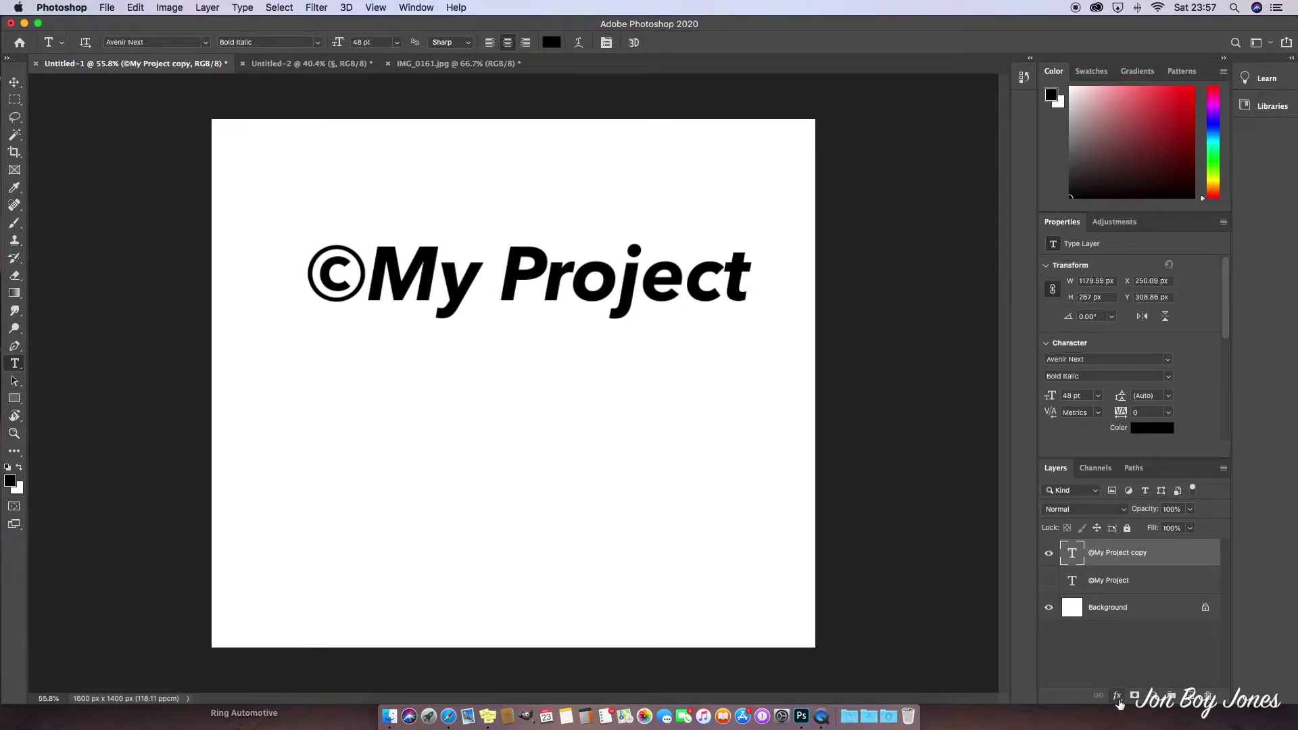
- Add a Drop Shadow effect to the ©My Project copy layer with the muted blue shadow colour #6a7990
click(1119, 697)
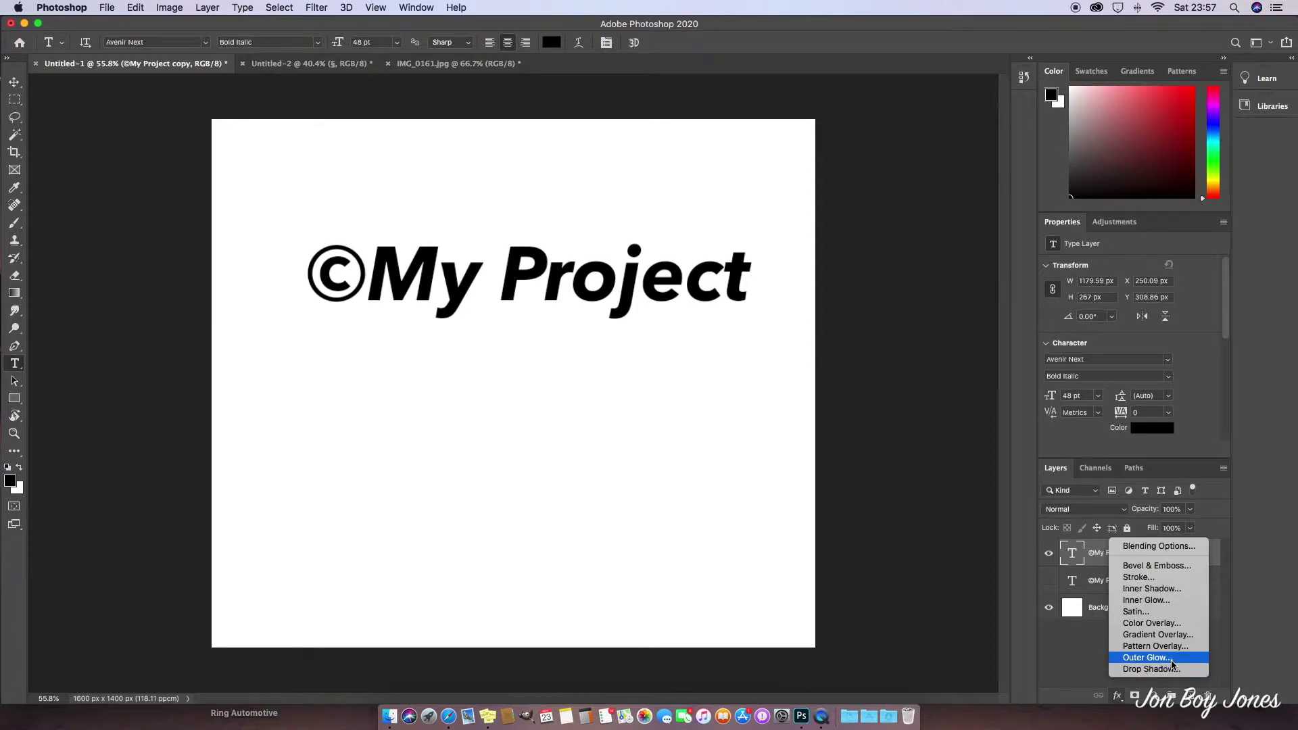
click(1142, 670)
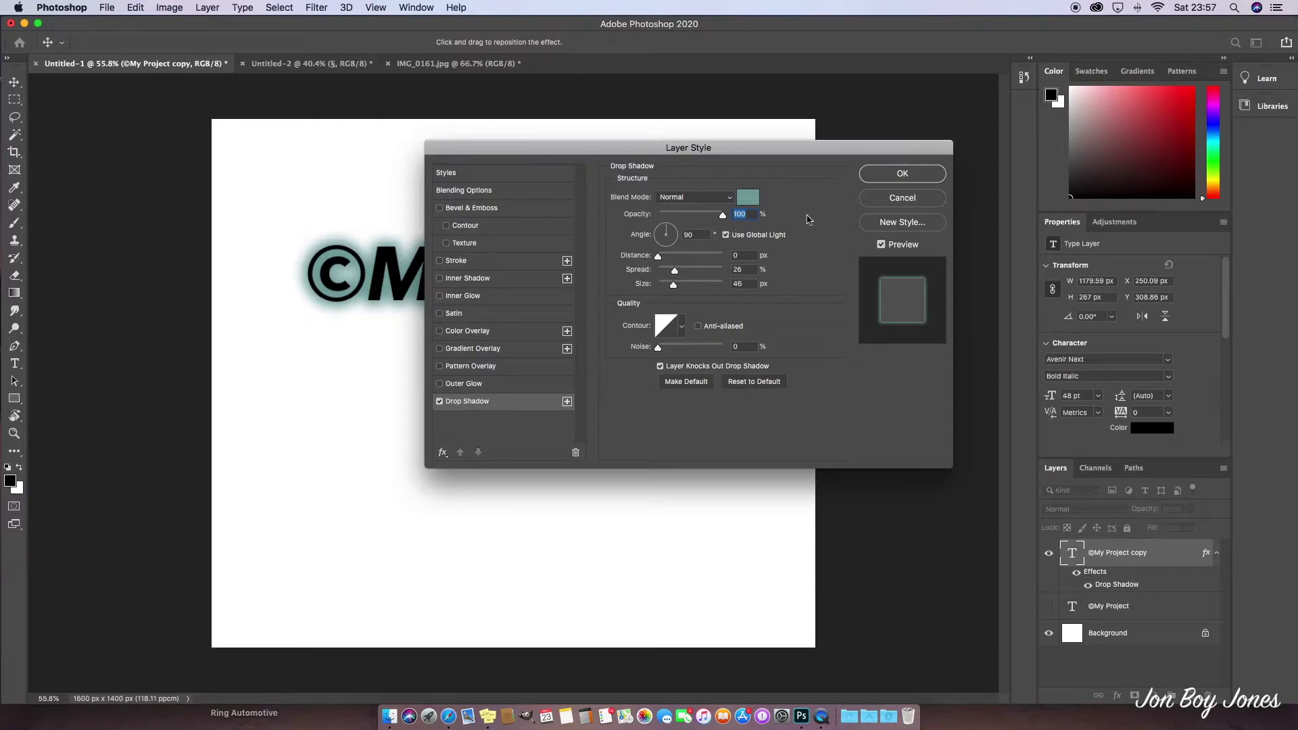
click(747, 199)
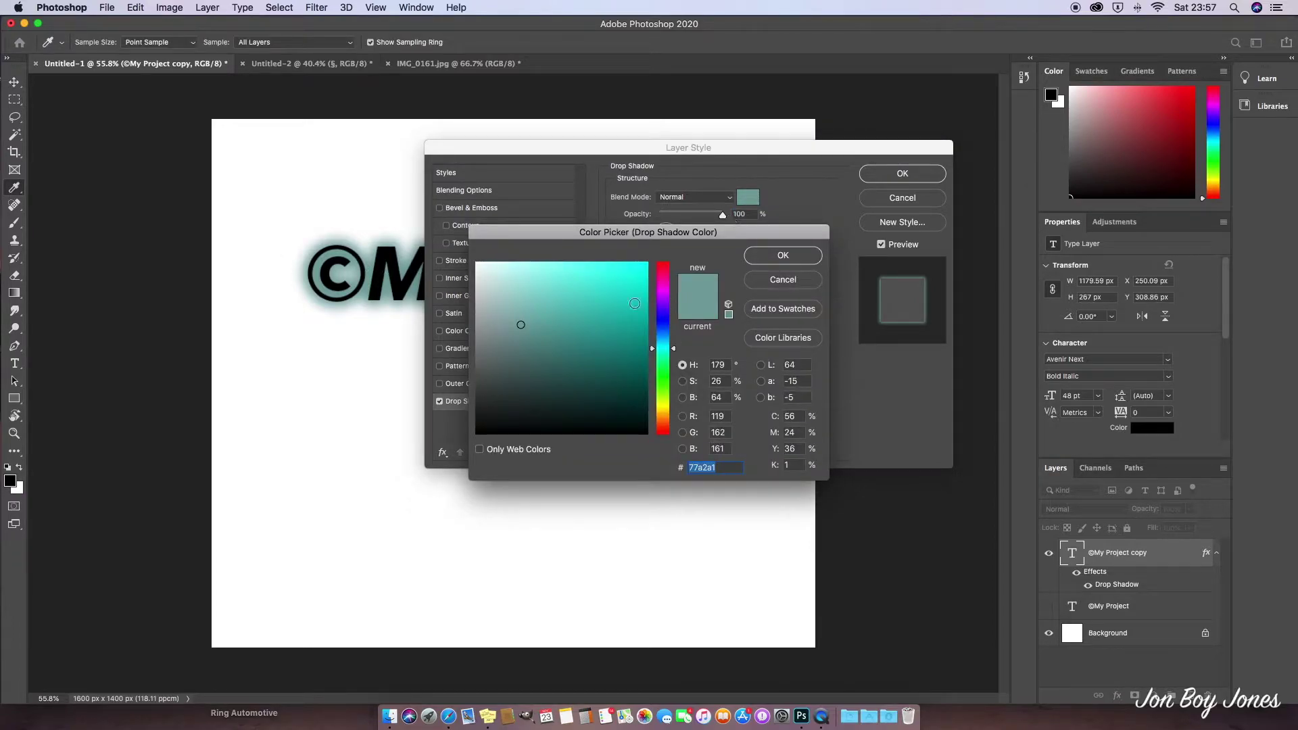
click(667, 328)
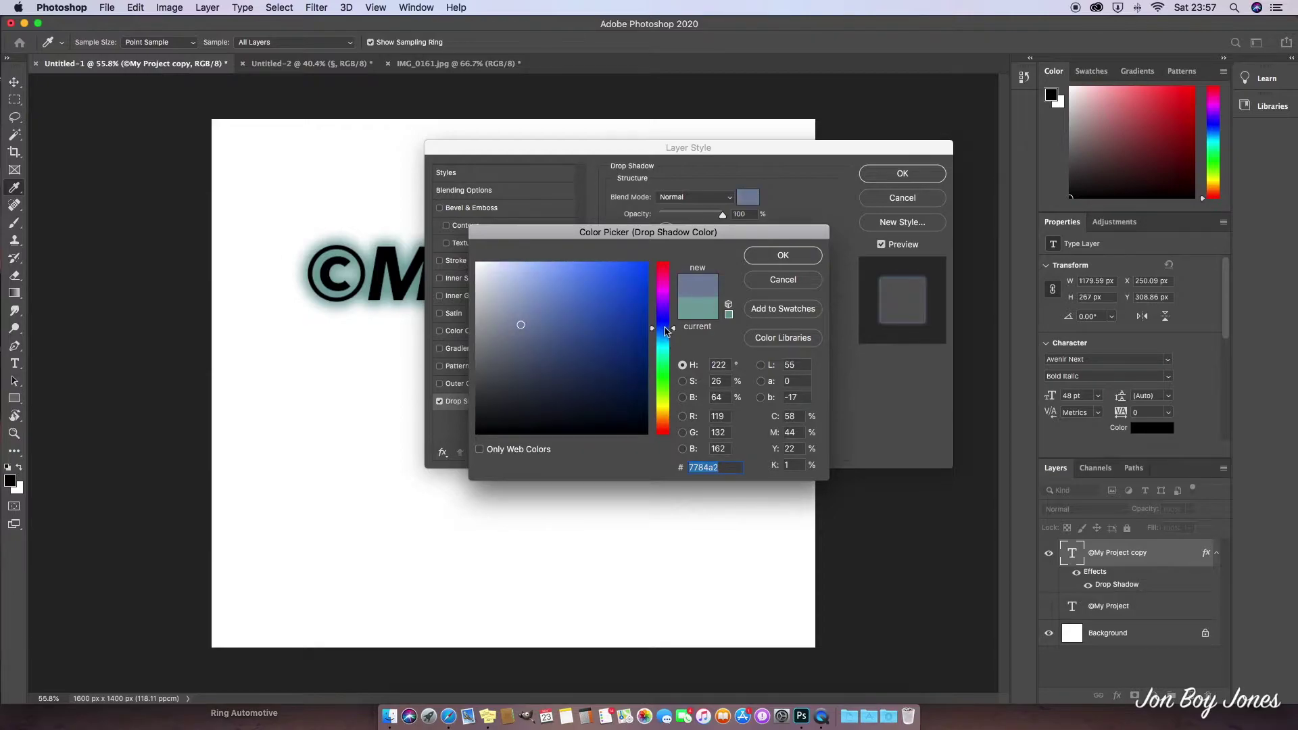
drag(665, 328, 665, 331)
mouse_move(518, 325)
mouse_down()
mouse_move(462, 383)
mouse_move(487, 379)
mouse_move(490, 362)
mouse_move(489, 416)
mouse_move(486, 350)
mouse_move(500, 359)
mouse_move(520, 337)
mouse_up()
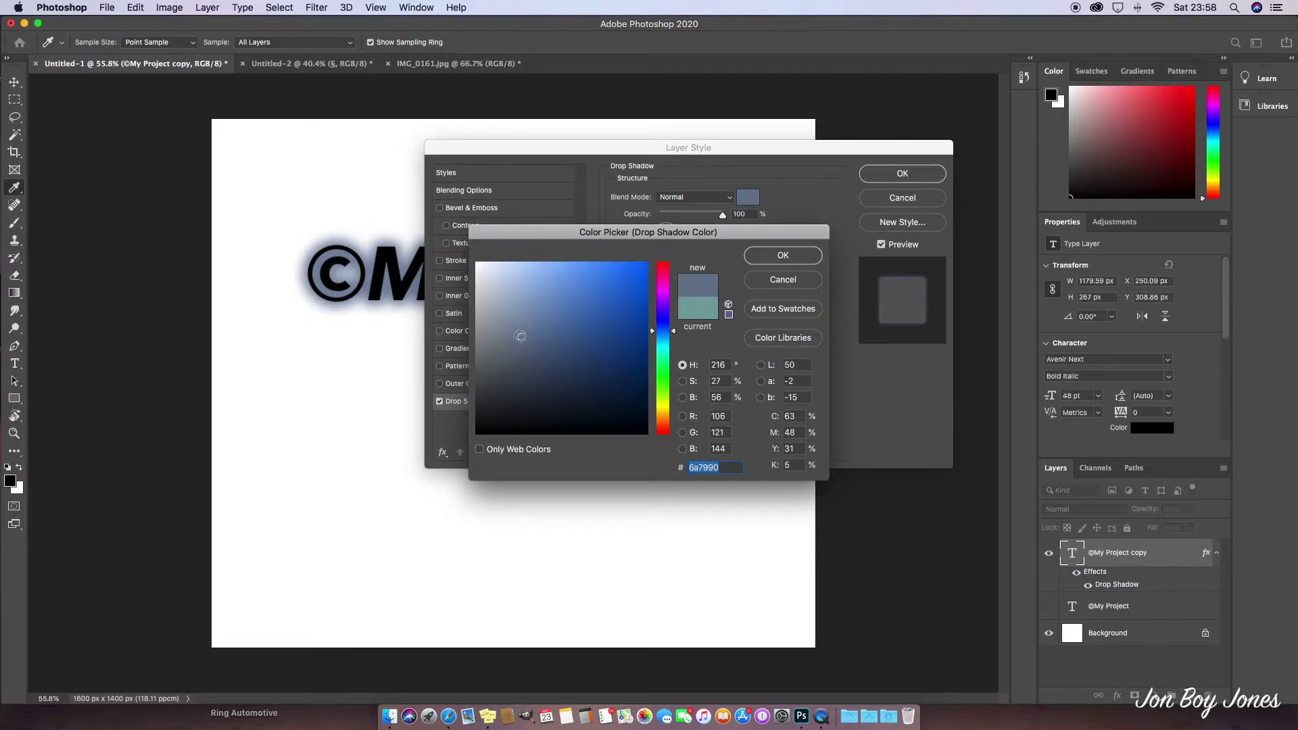
click(778, 257)
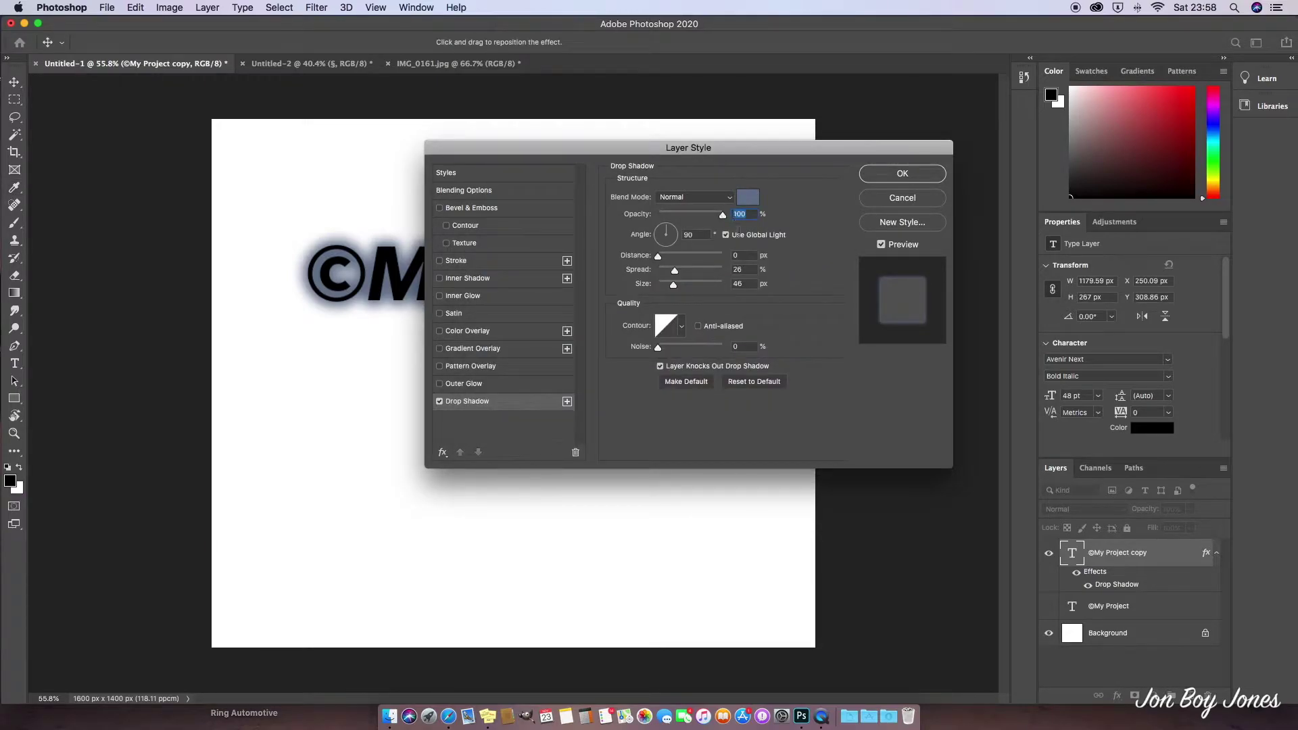
- Set the drop shadow's angle to 40°, distance to 0 px, spread to 29% and size to 29 px, and apply the effect
click(665, 256)
drag(671, 227, 686, 258)
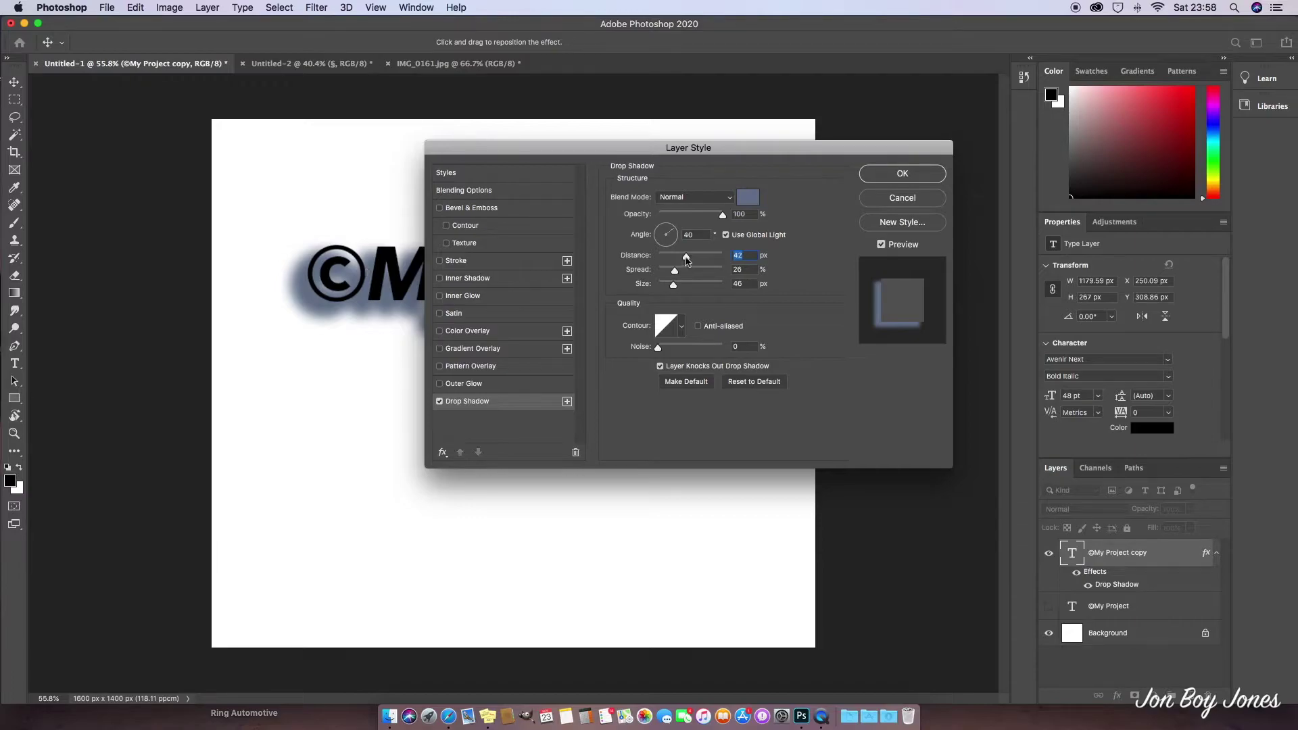
drag(686, 258, 639, 260)
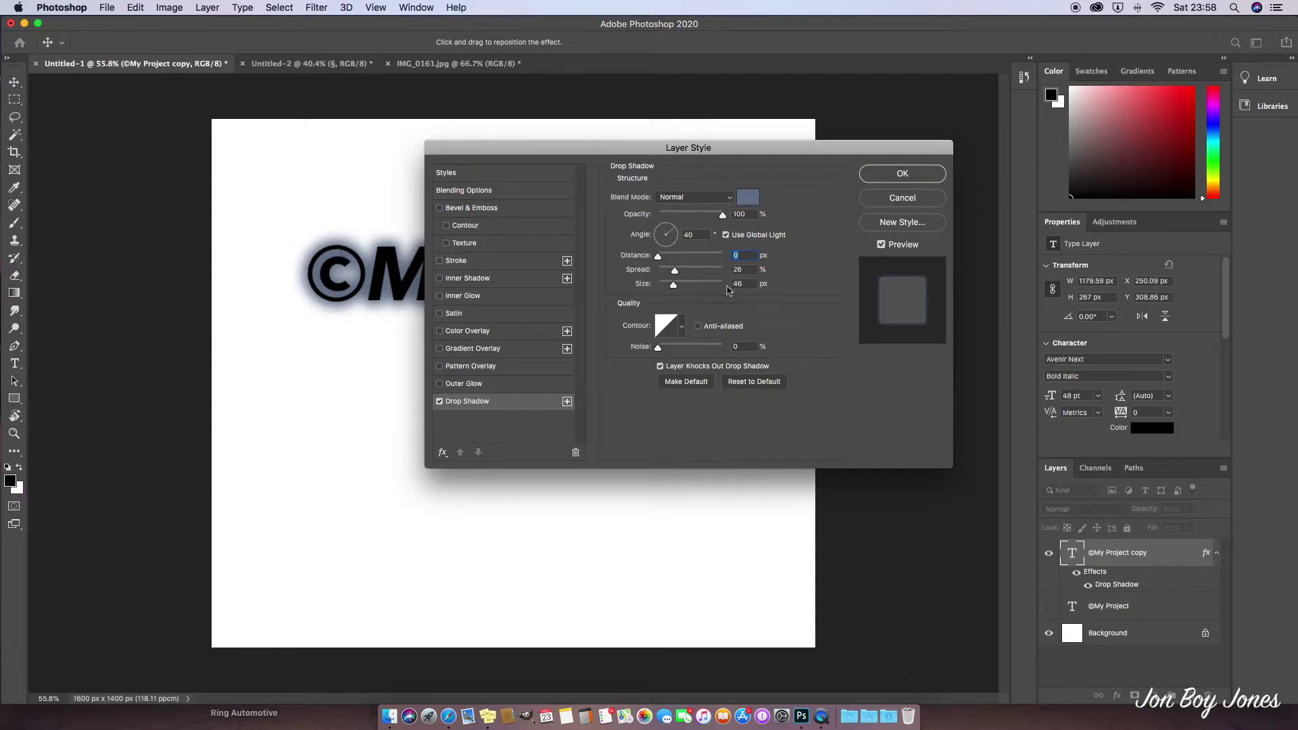
mouse_move(674, 289)
mouse_down()
mouse_move(657, 289)
mouse_move(688, 272)
mouse_move(670, 289)
mouse_up()
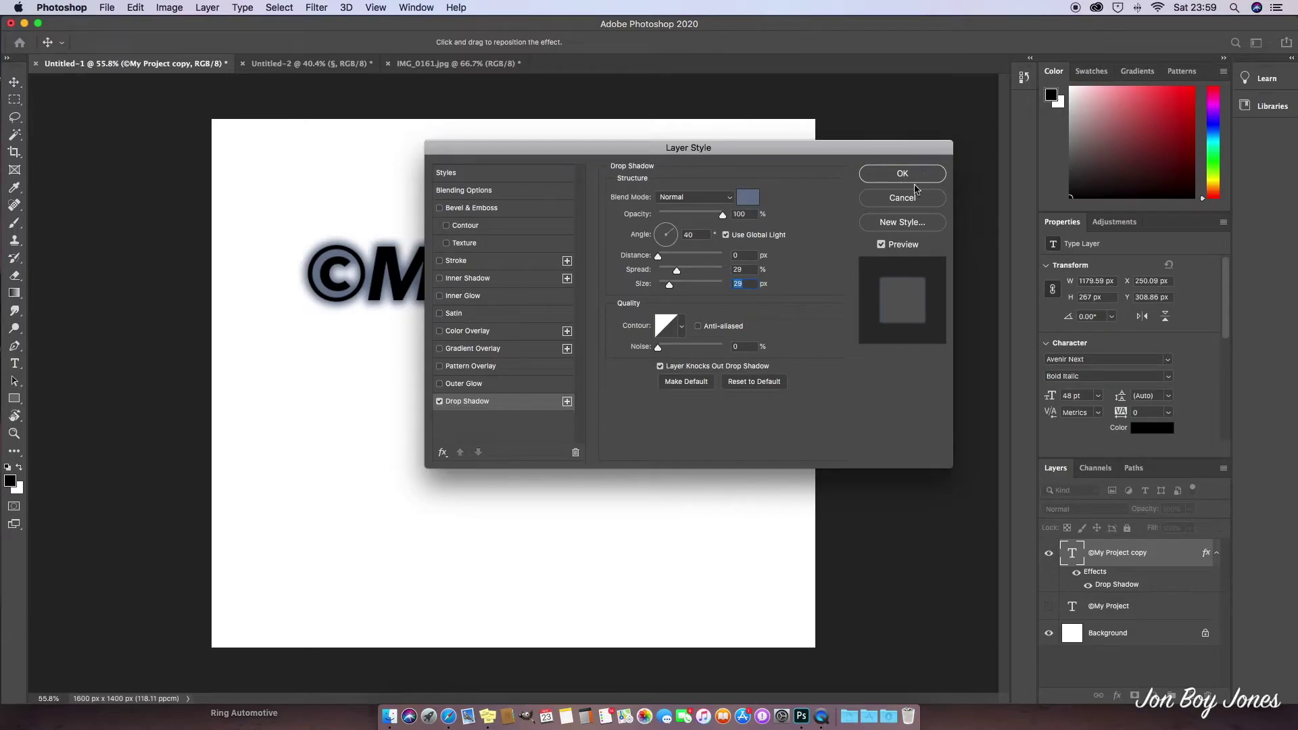
key(Return)
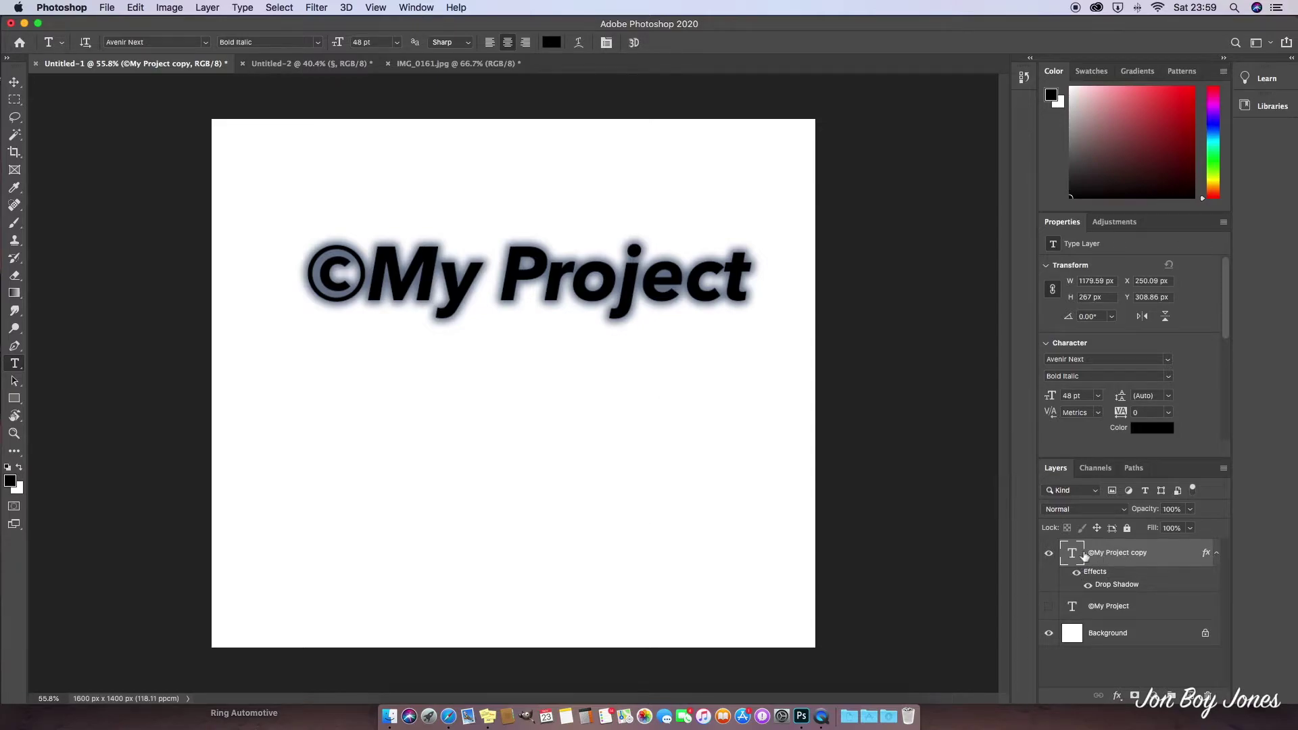
- Rasterize the layer style of the ©My Project copy, hide that layer and show the original text layer for editing
right_click(1138, 554)
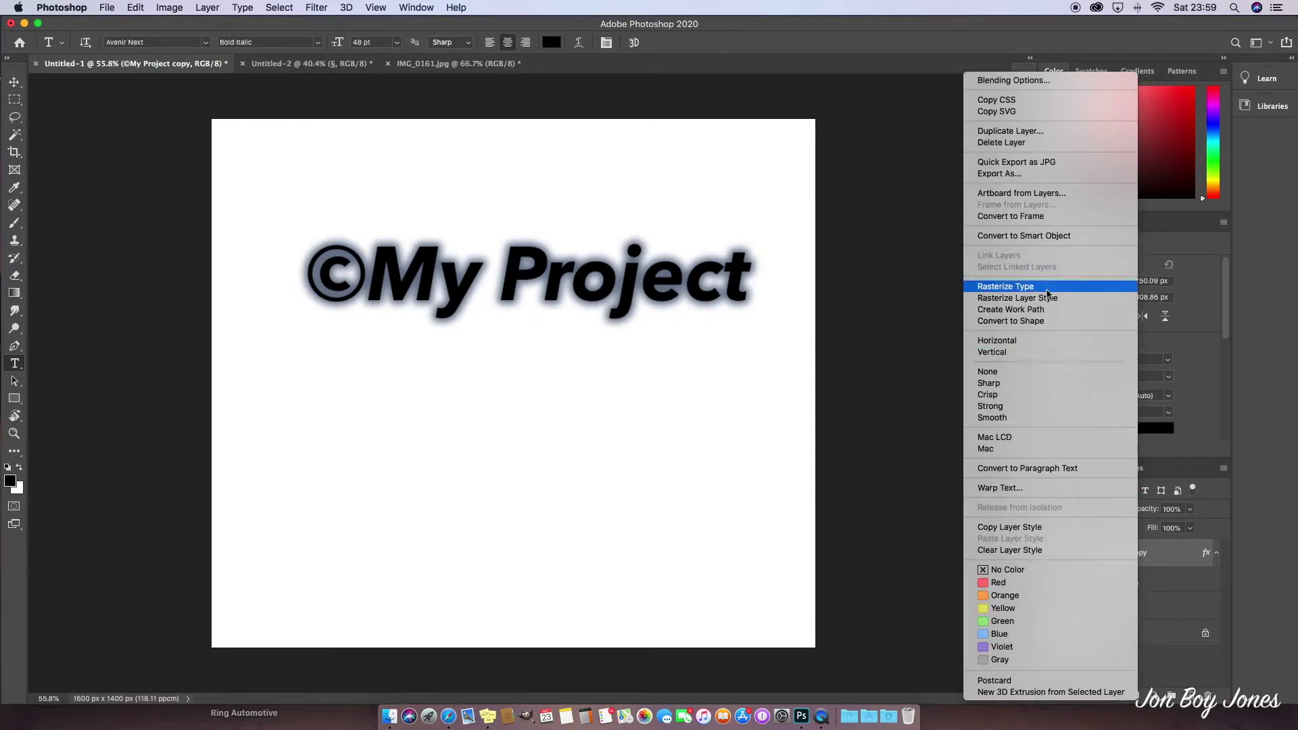
click(1055, 299)
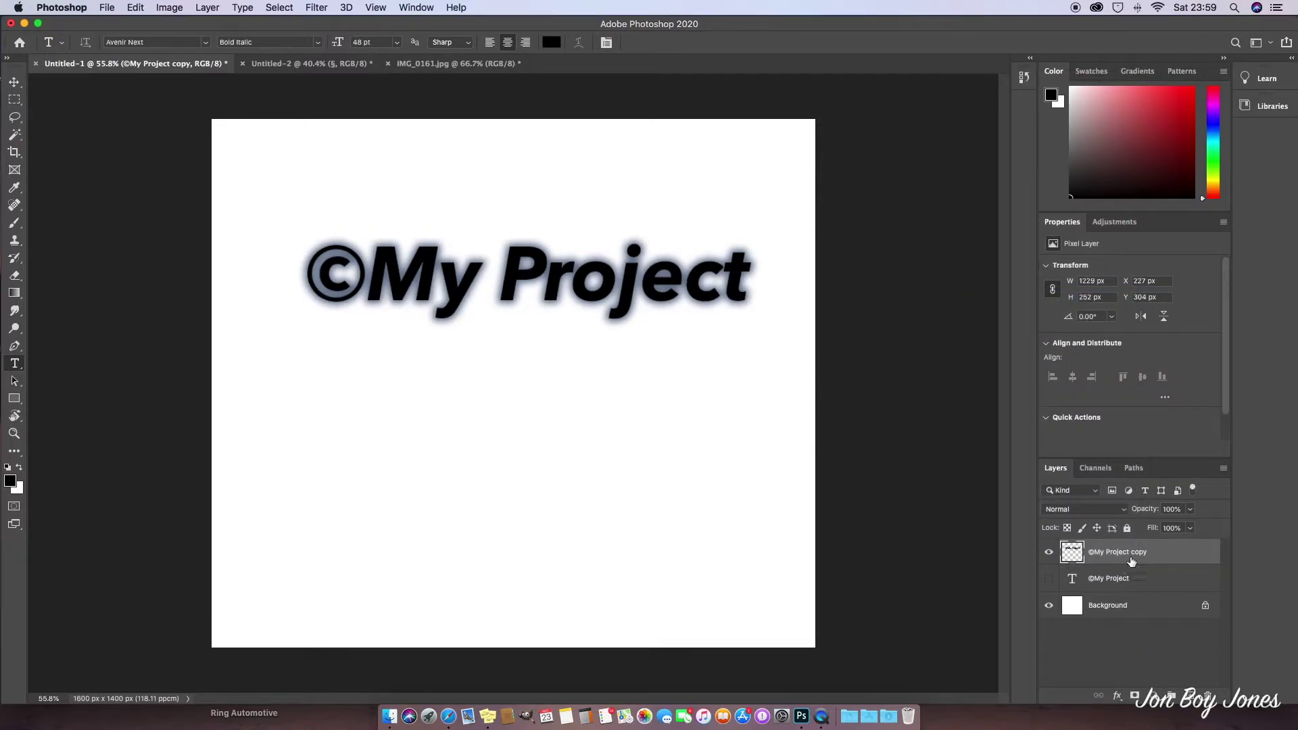
click(1049, 575)
click(1109, 579)
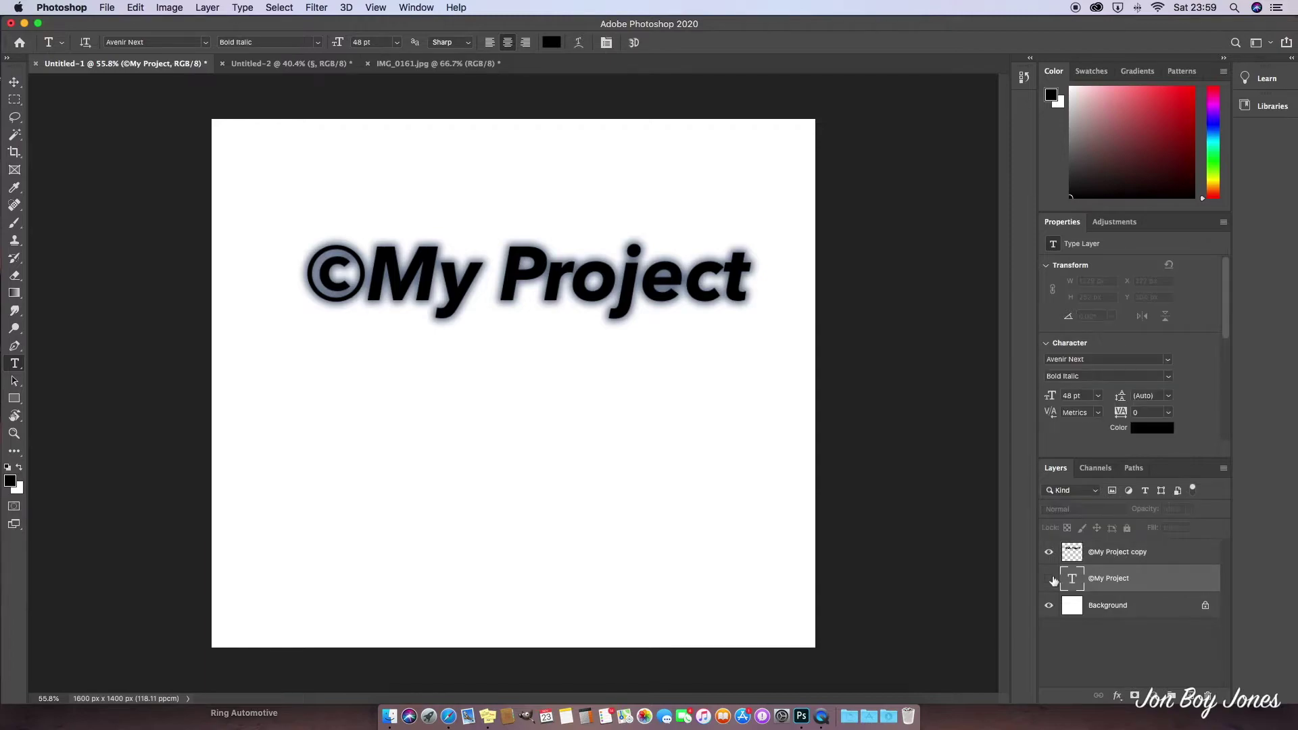
click(1049, 552)
click(1049, 580)
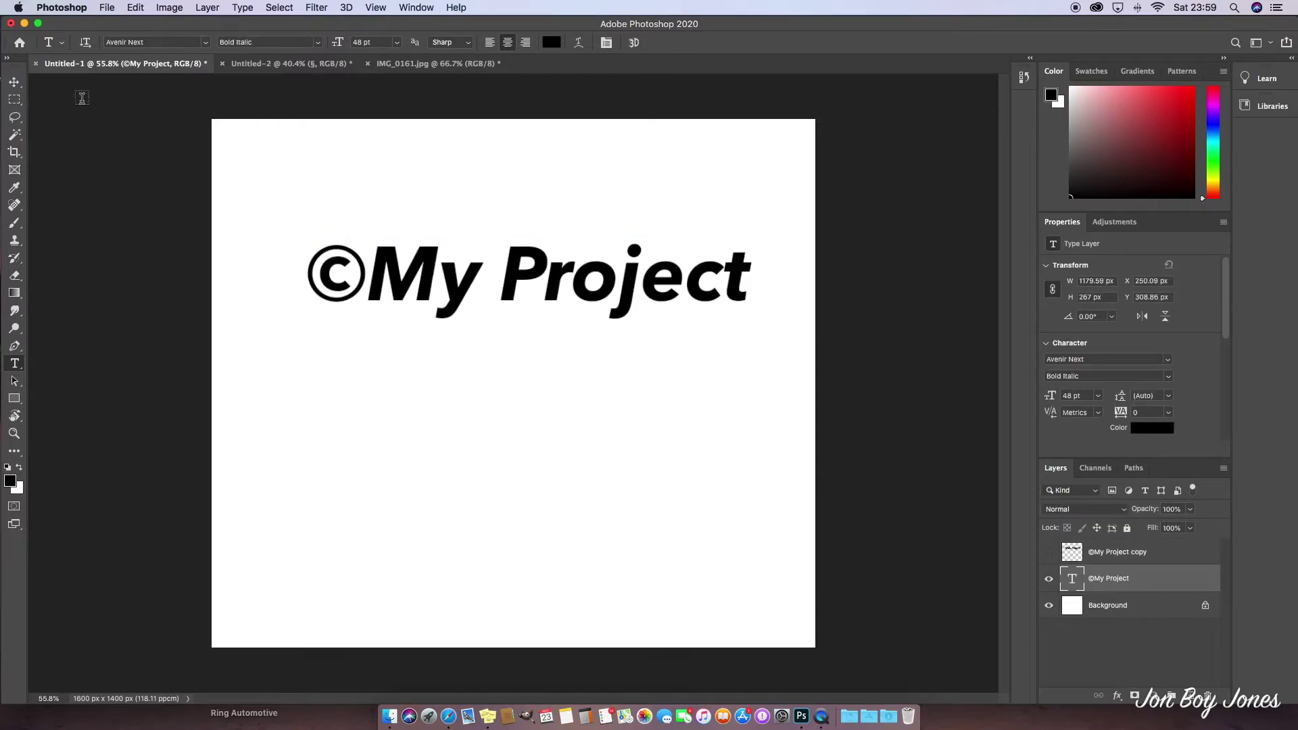
- Select the white around and inside the letters with the Magic Wand and invert the selection to the text
click(16, 137)
click(494, 440)
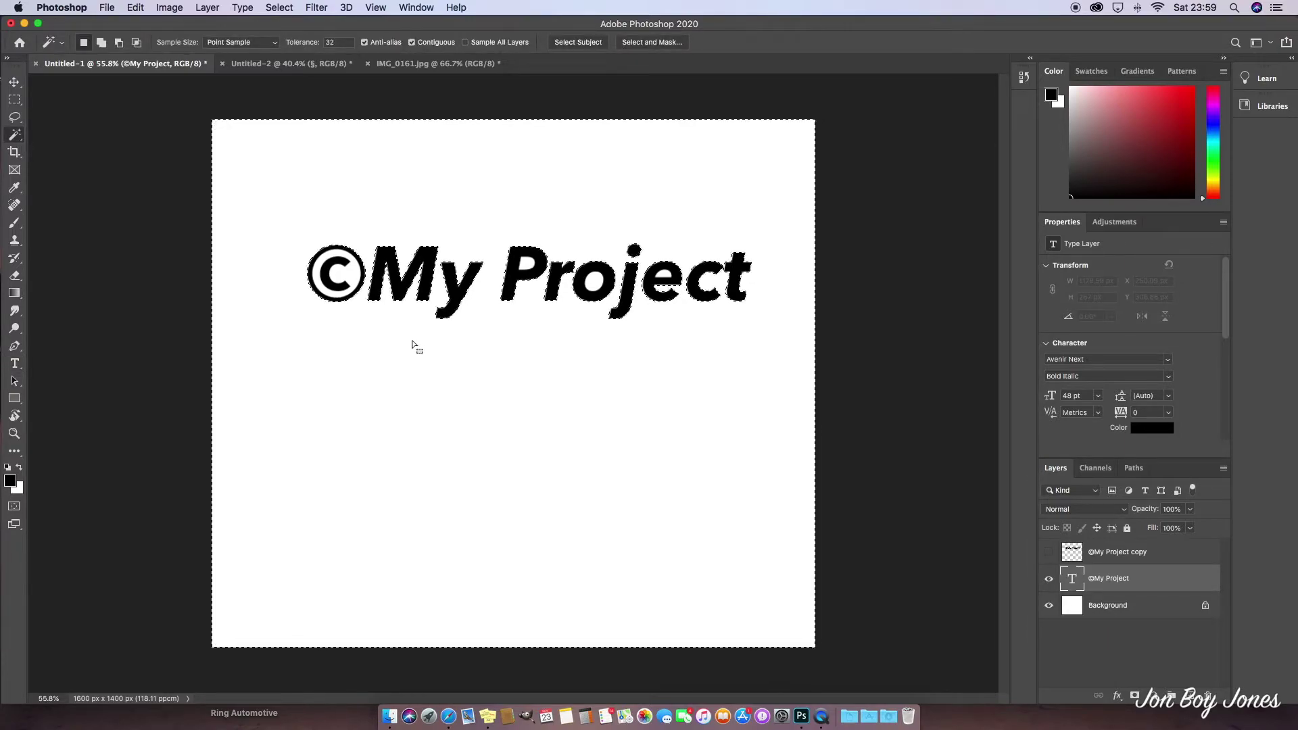
shift+click(530, 266)
shift+click(595, 284)
key(shift)
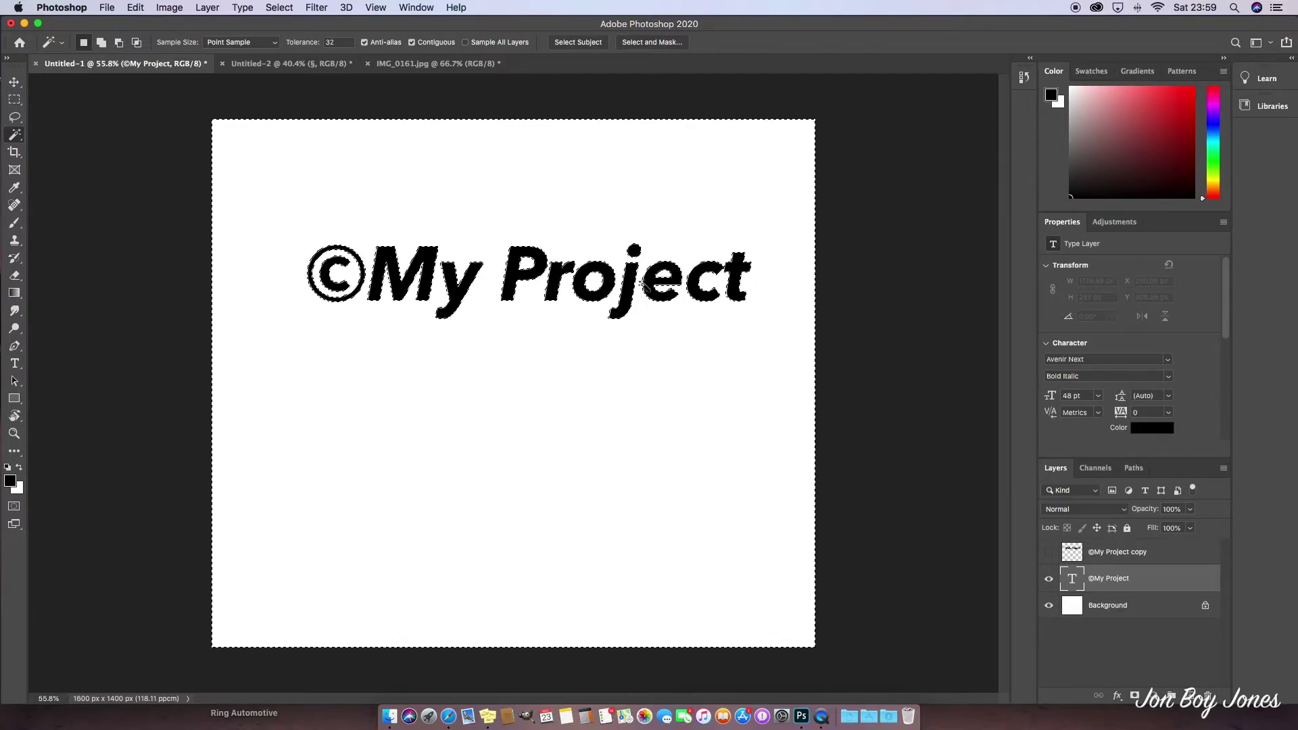
click(280, 8)
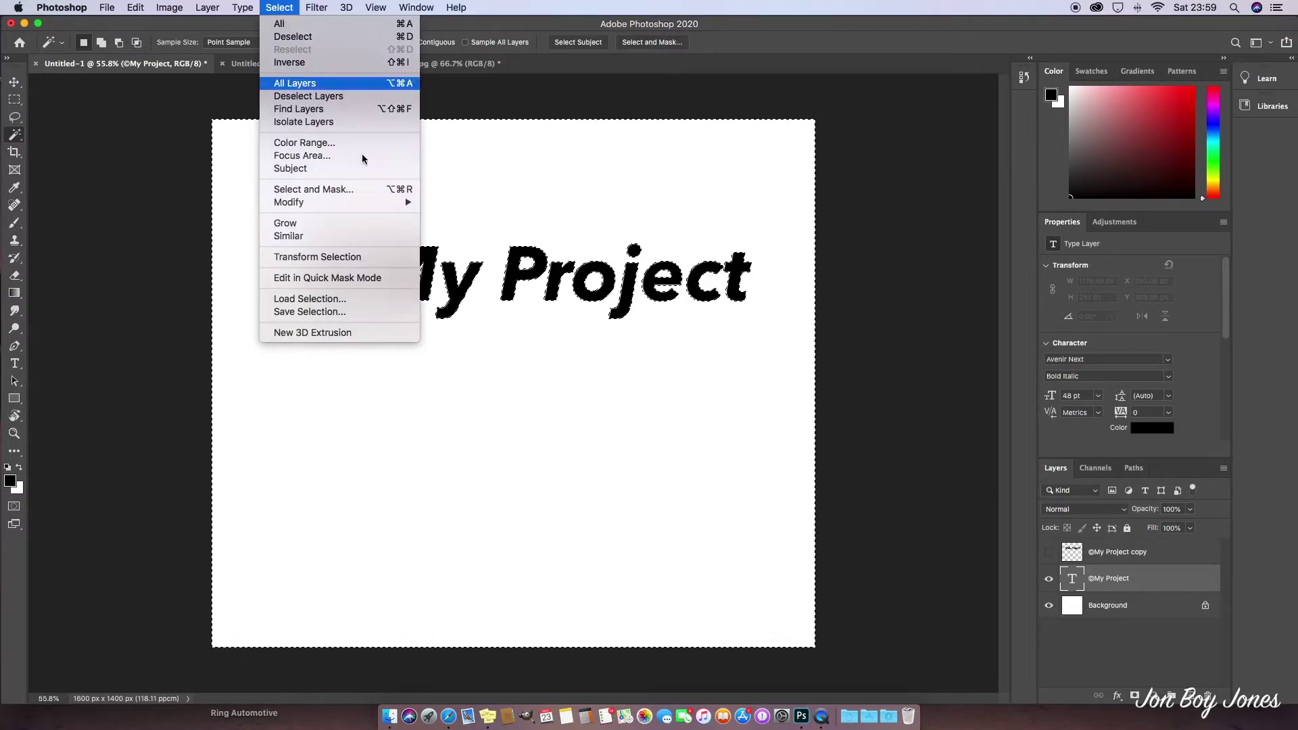
click(321, 64)
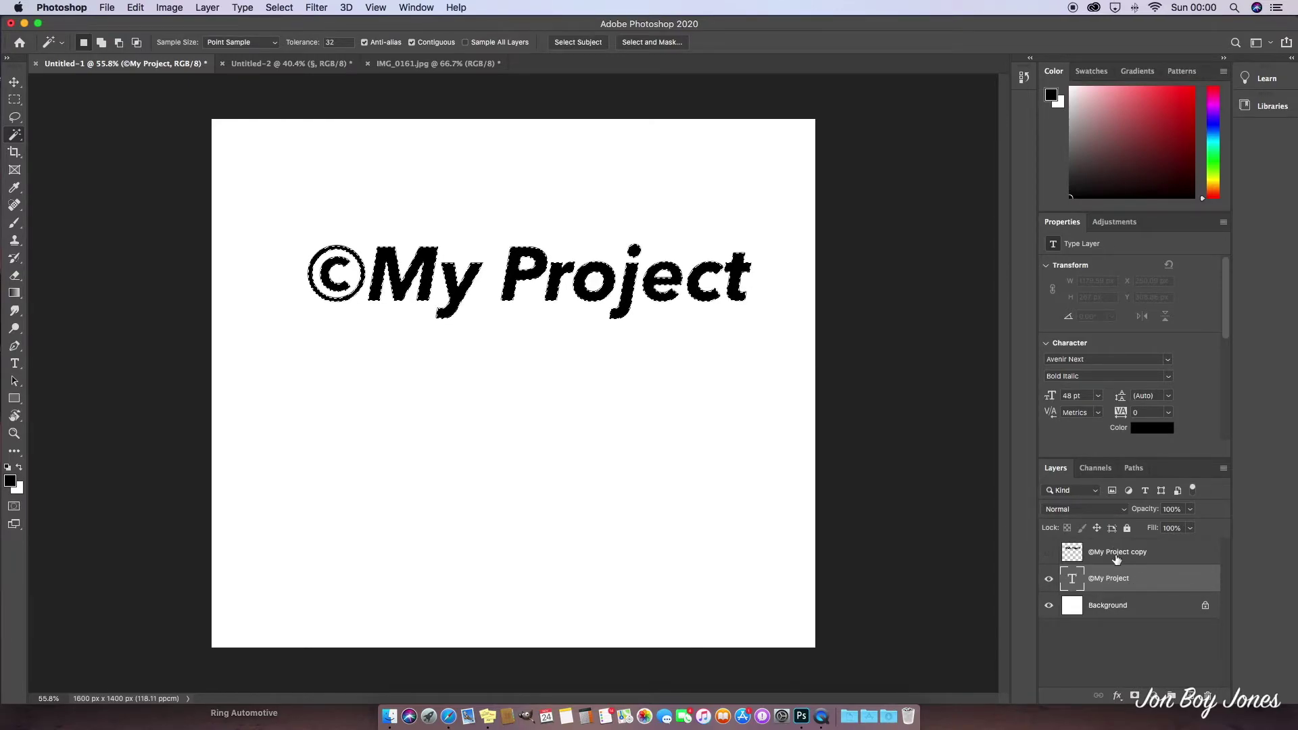
- Hide the original ©My Project text layer and show the rasterized copy with the letter selection kept active
click(1048, 583)
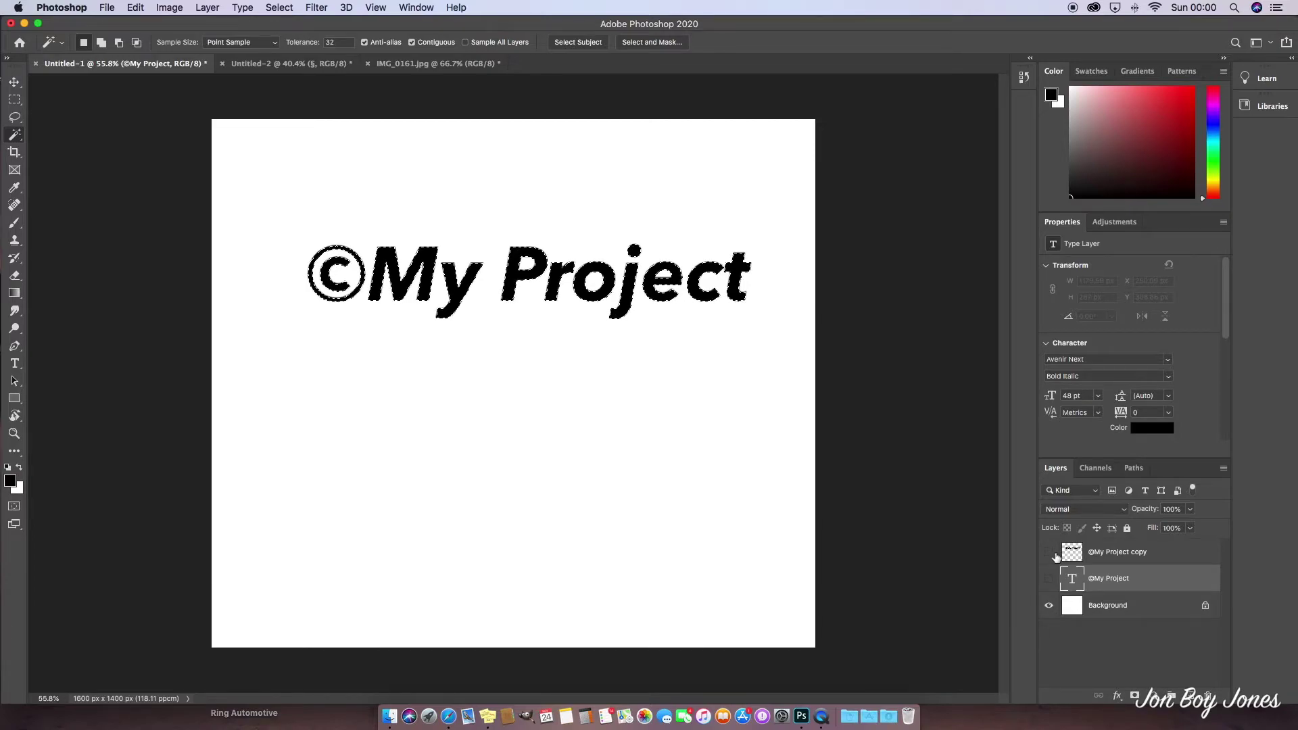
click(1048, 552)
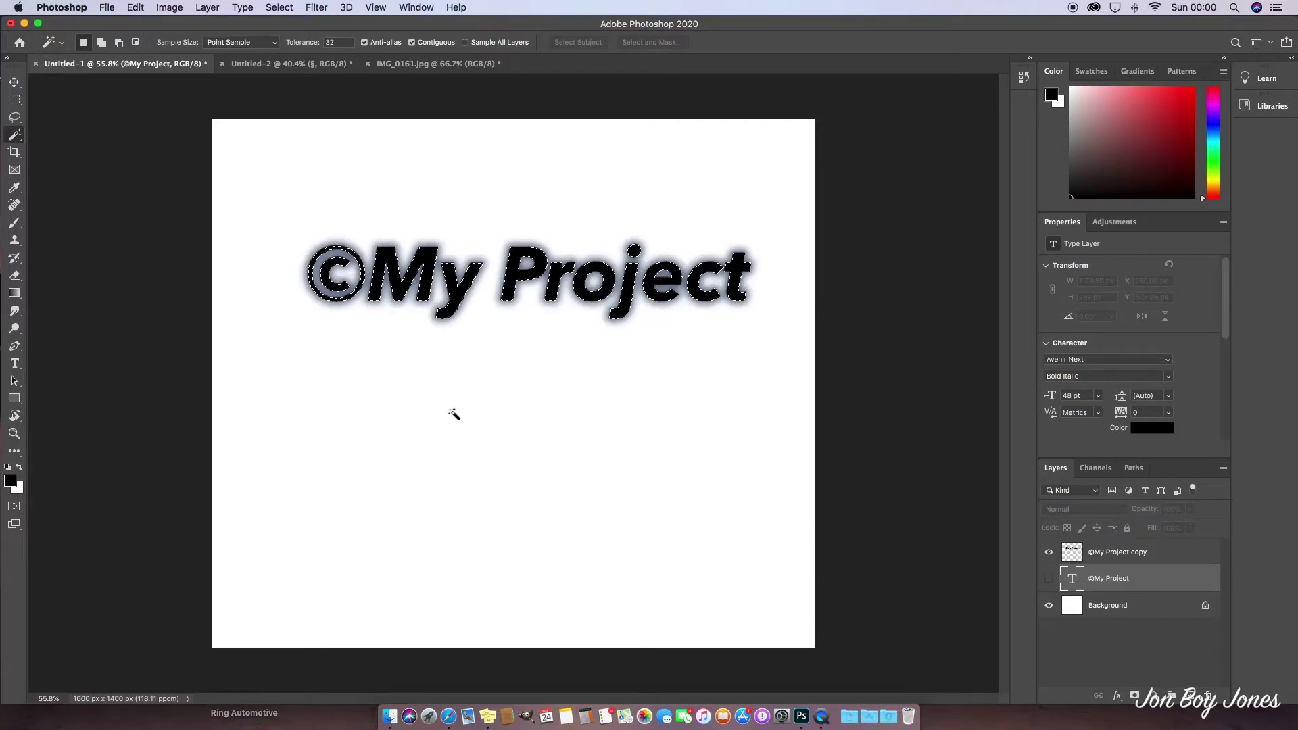
scroll(501, 338, up, 3)
scroll(500, 337, up, 5)
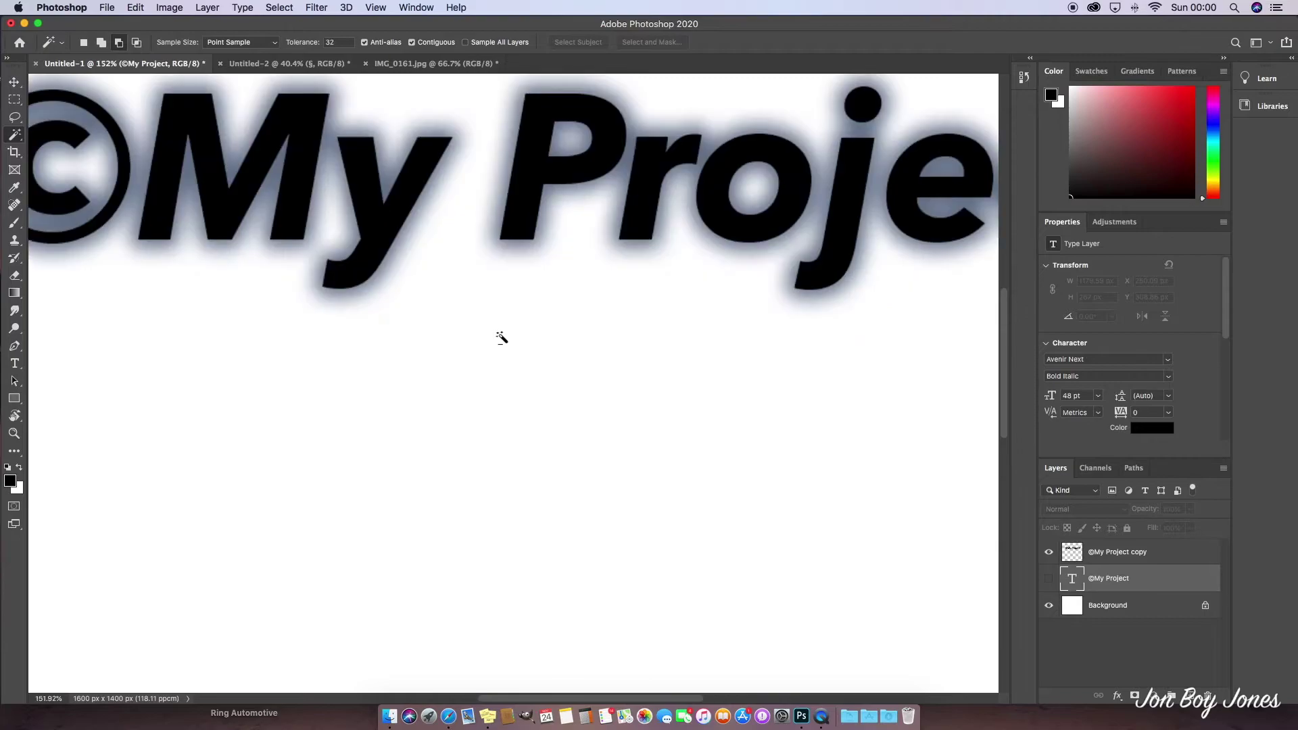
scroll(405, 281, up, 3)
scroll(401, 283, up, 5)
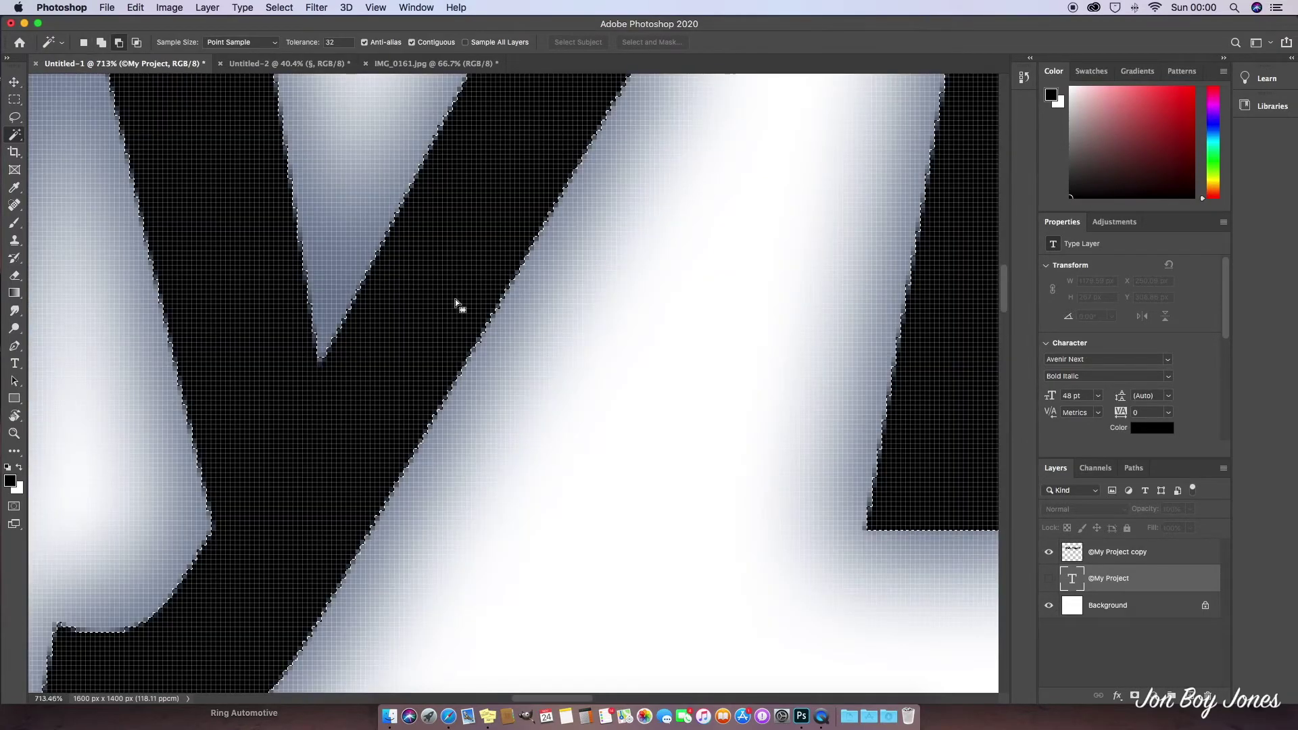
scroll(484, 322, up, 1)
scroll(512, 363, down, 3)
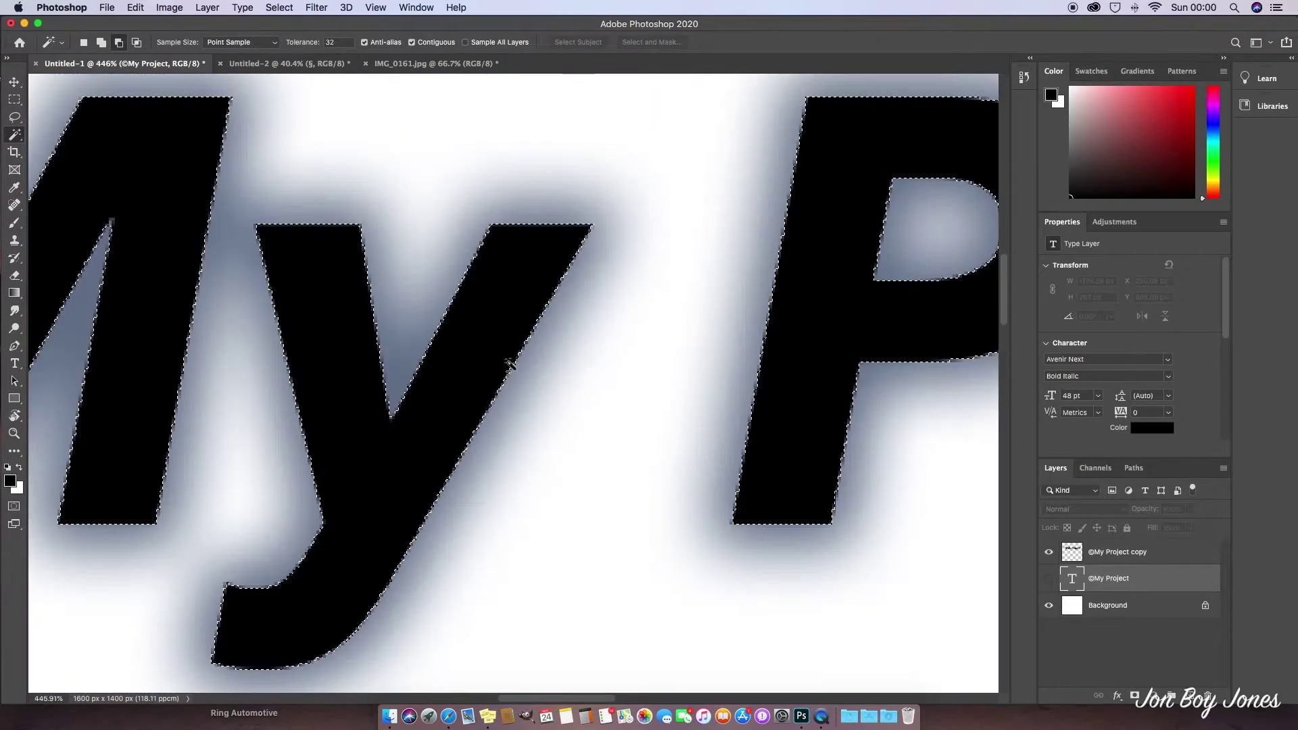
scroll(512, 365, down, 2)
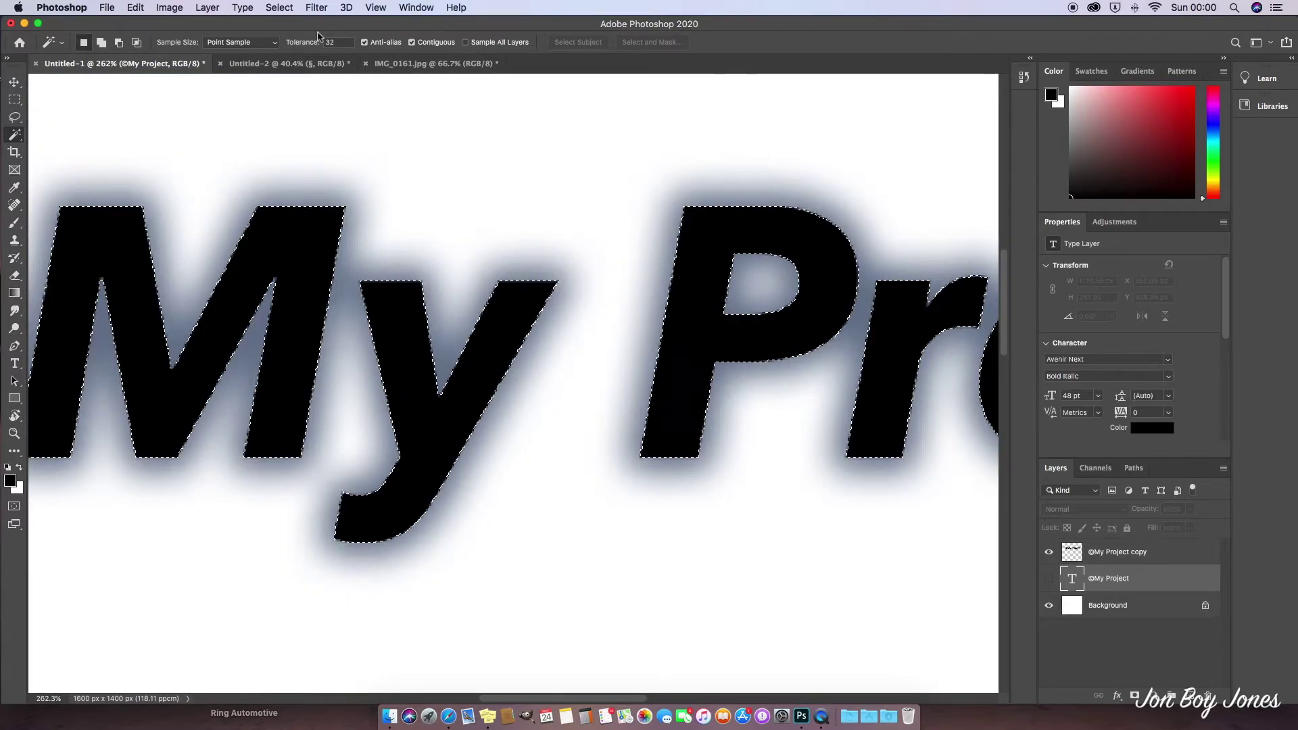
- Expand the letter-shaped selection by 1 pixel
click(281, 8)
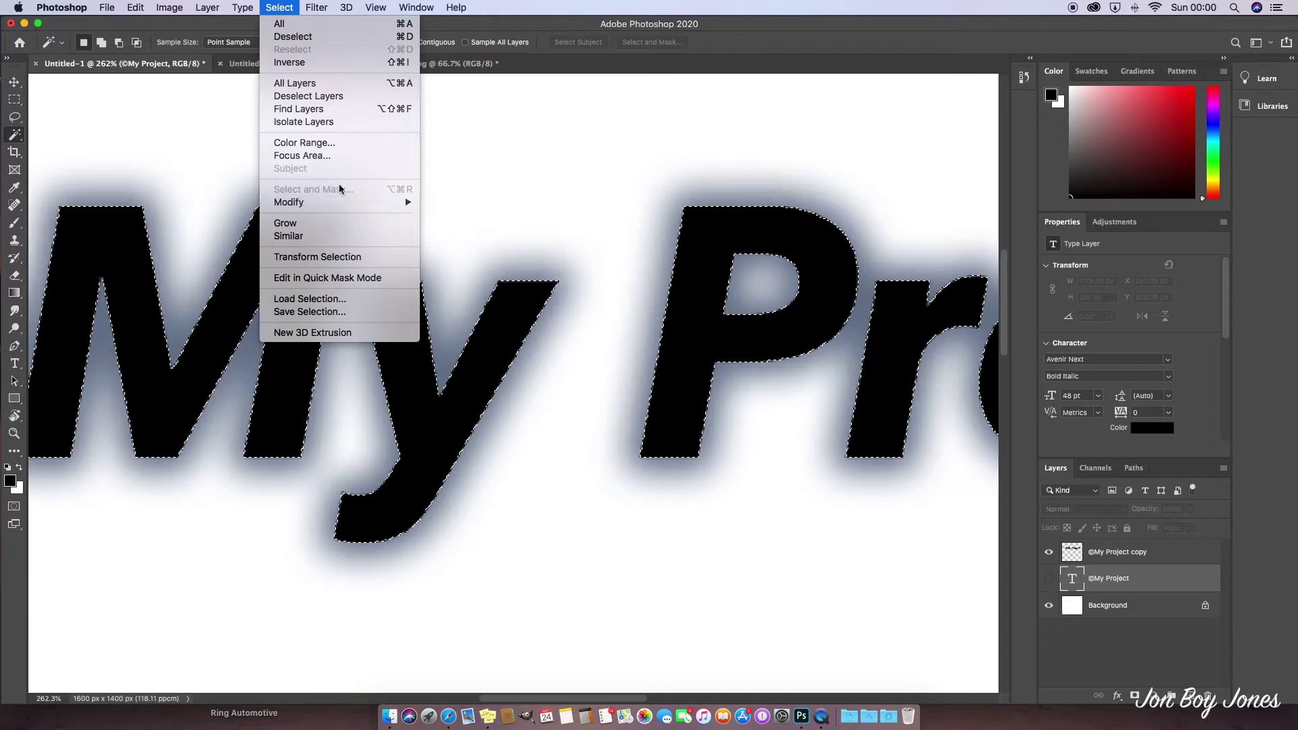
mouse_move(344, 204)
click(493, 230)
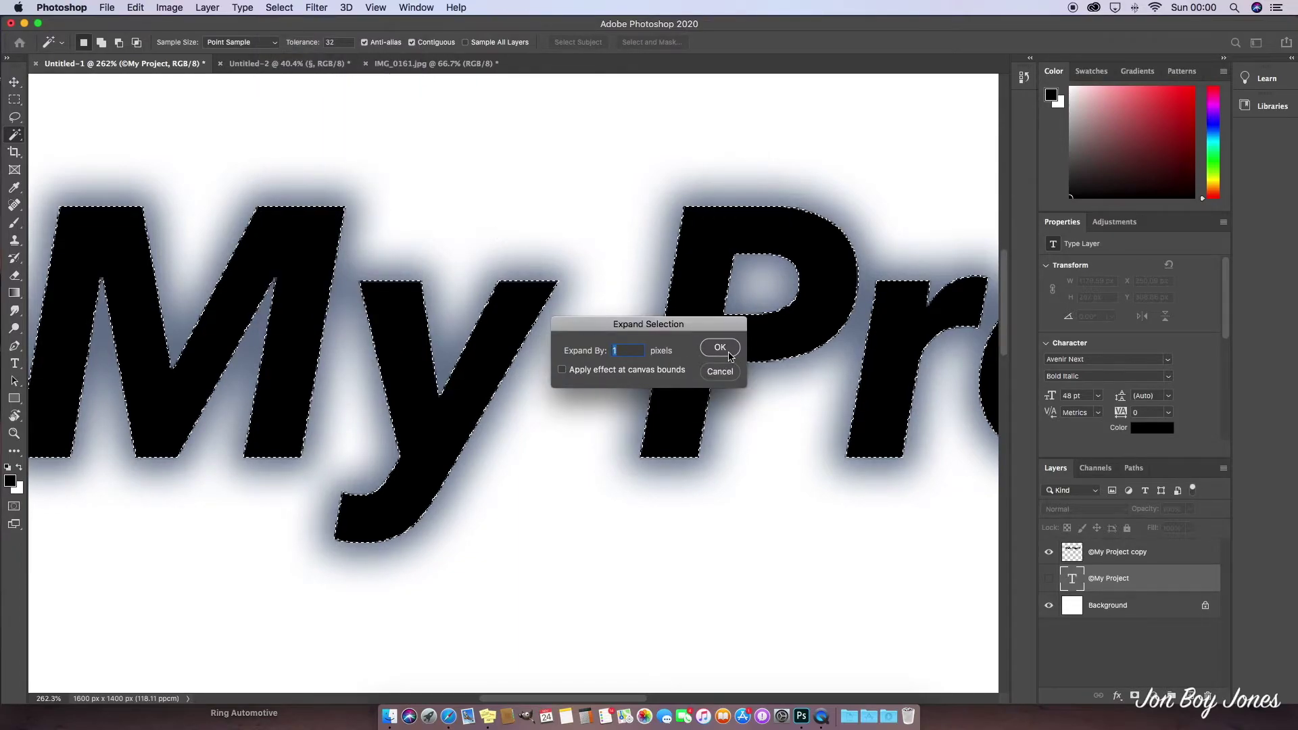
key(Return)
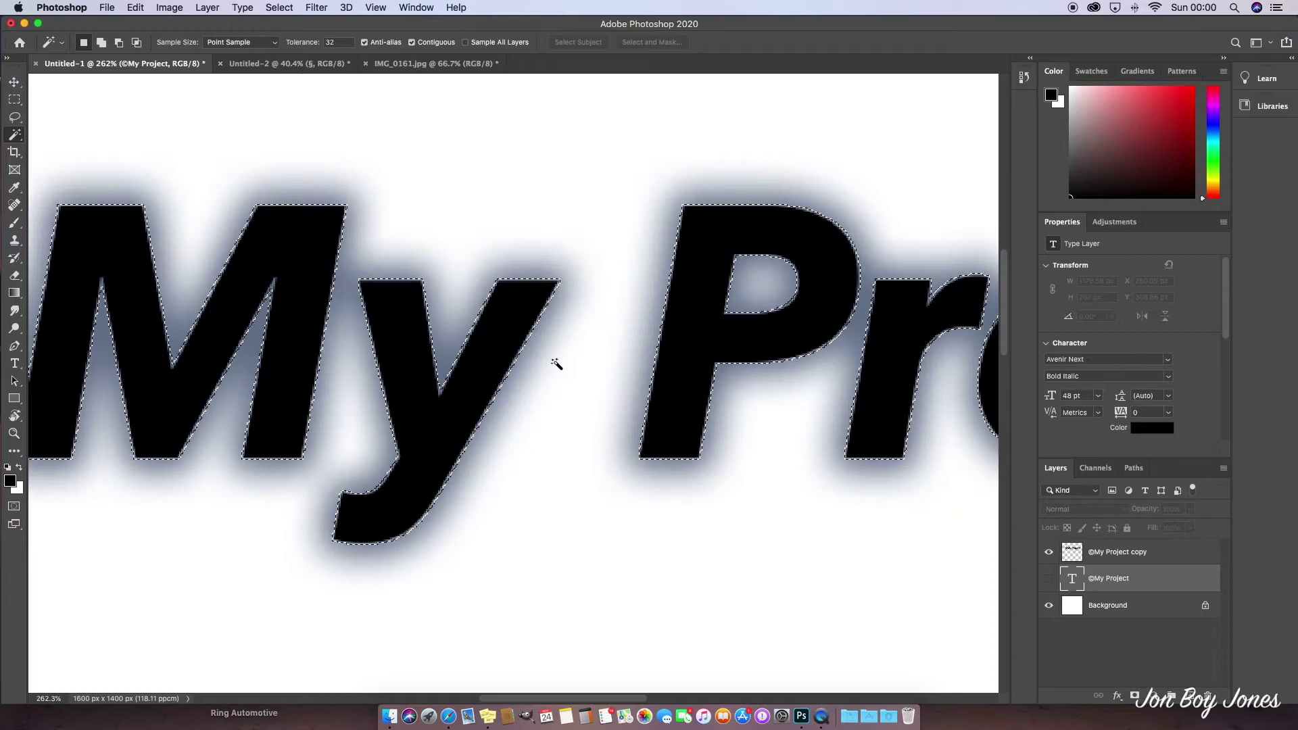
- Delete the black letter interiors from the ©My Project copy layer and clear the selection
click(1118, 553)
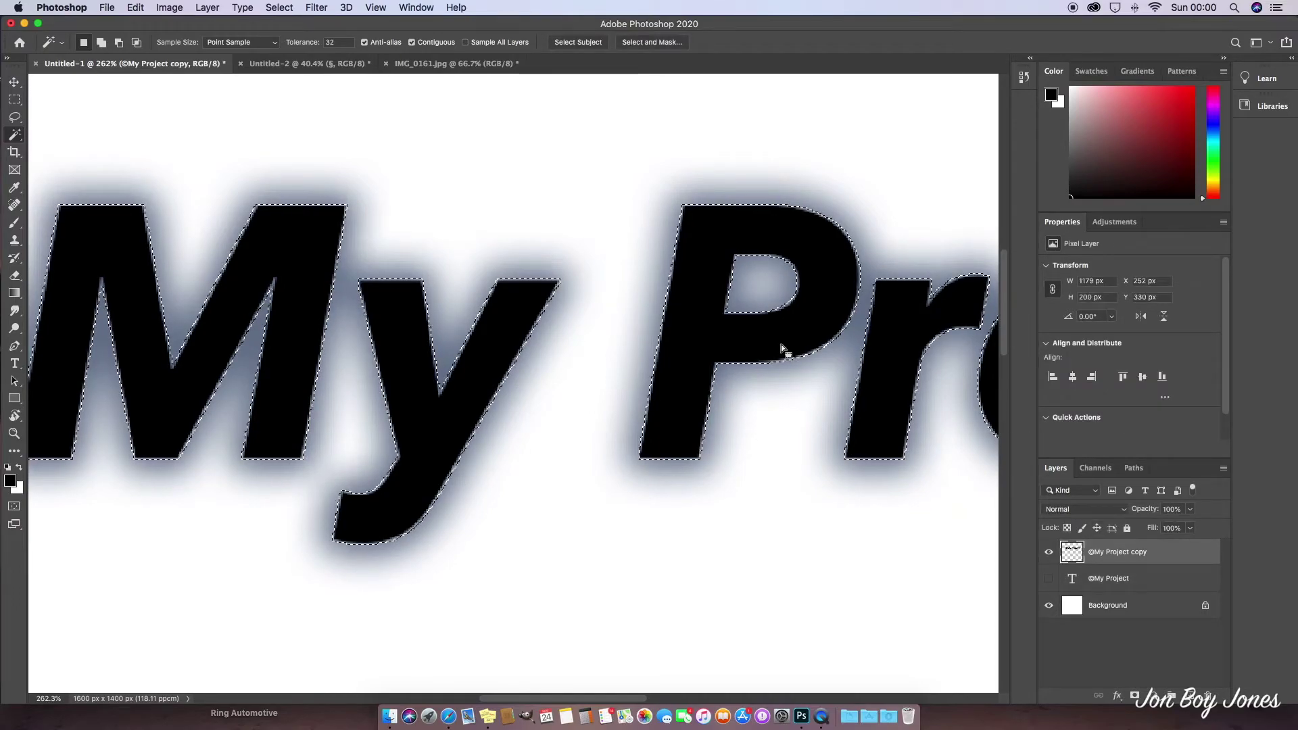
key(BackSpace)
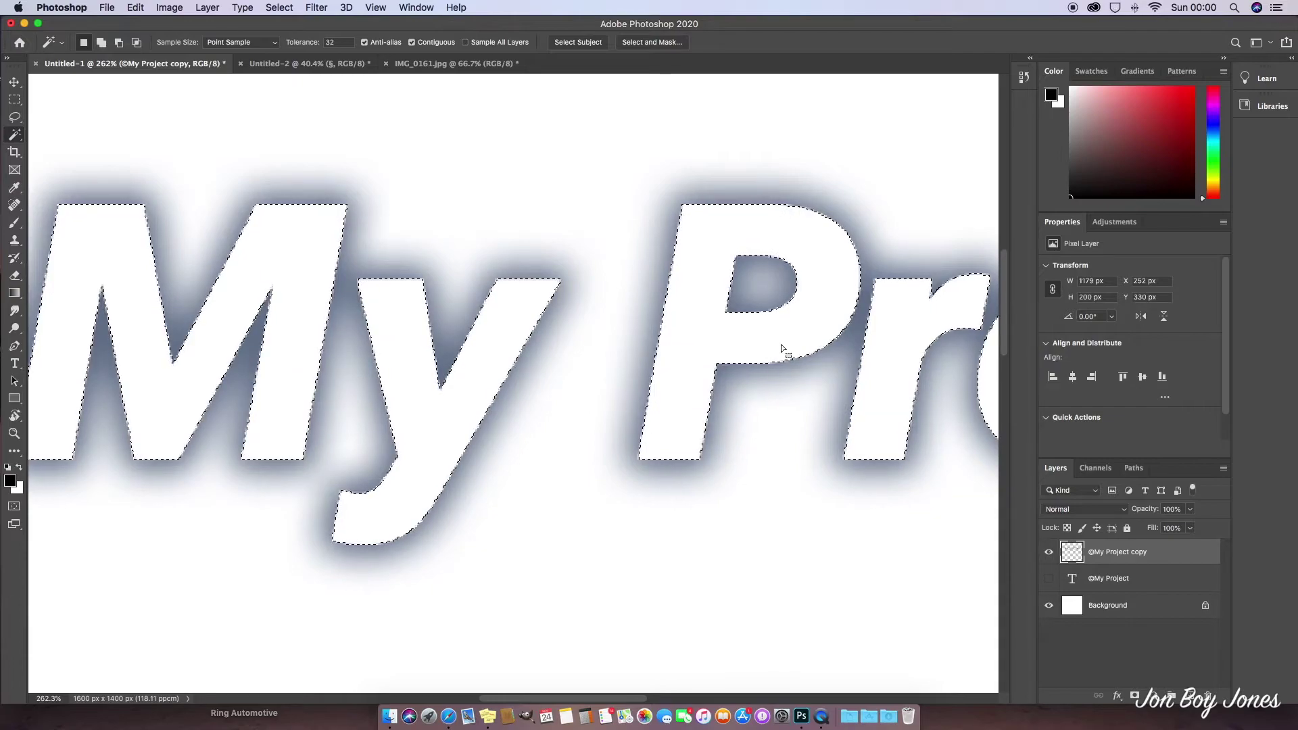
key(super+d)
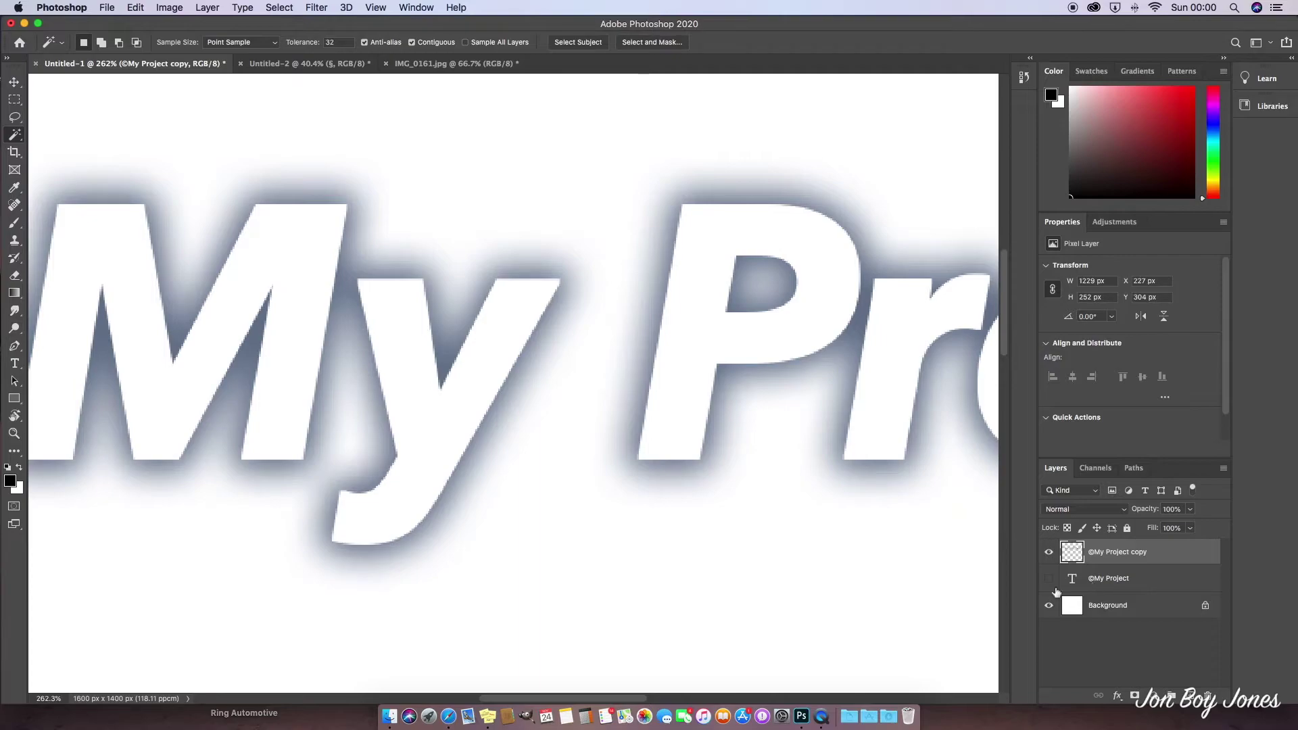
- Hide the white Background layer to check the hollow shadow lettering against transparency
click(1048, 608)
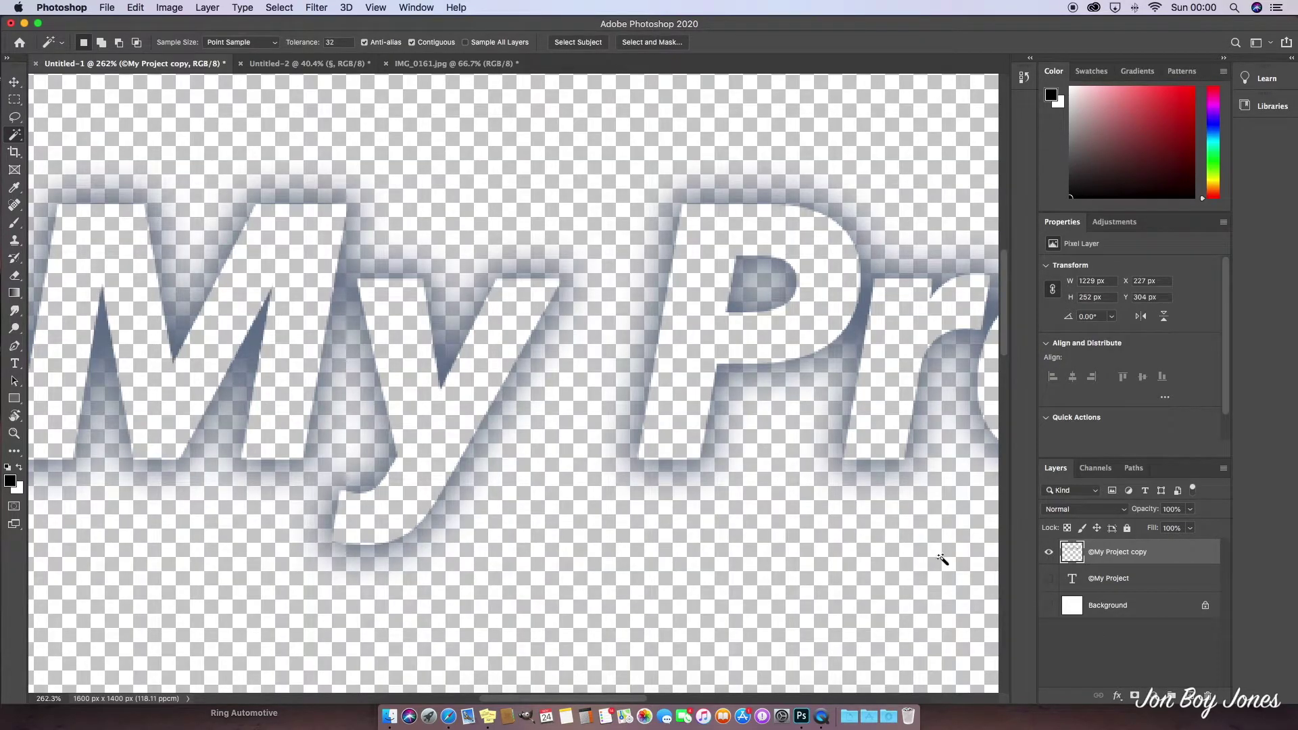
scroll(708, 441, up, 8)
scroll(708, 441, down, 12)
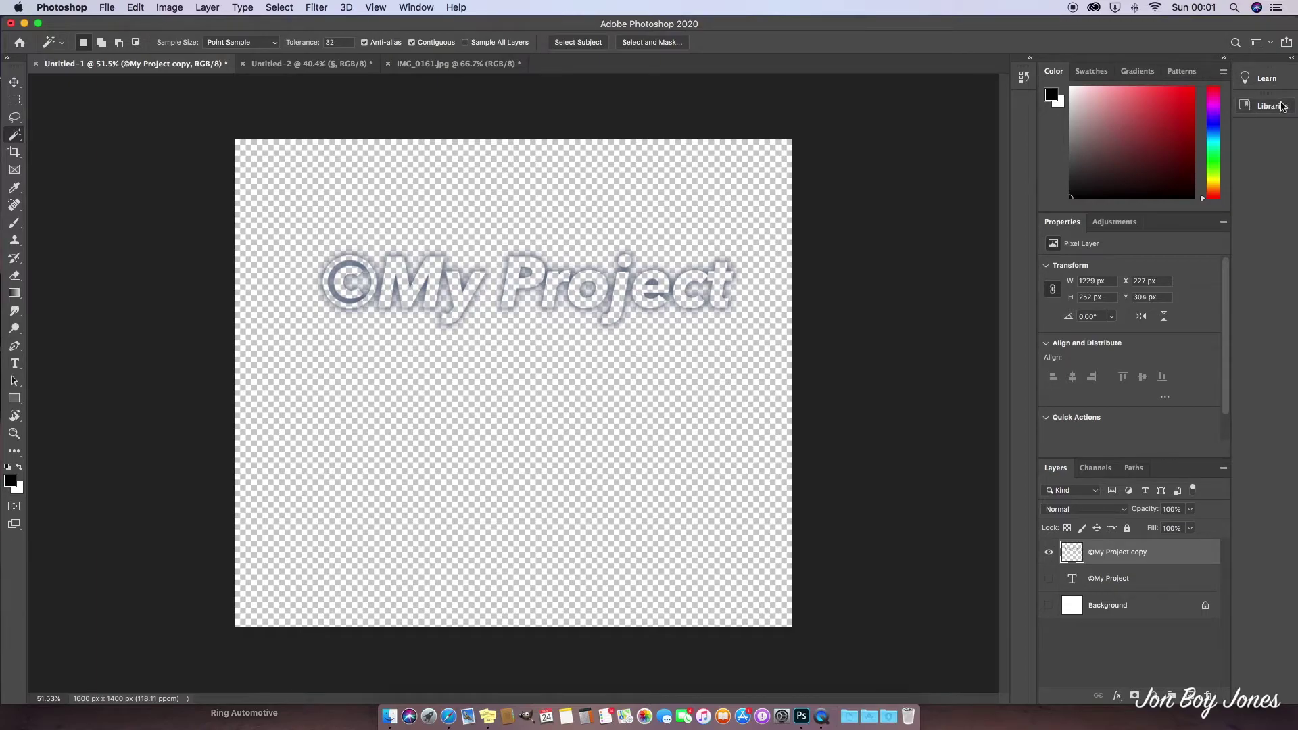
drag(1117, 553, 1272, 109)
- Unlock the Background layer, then delete it and the original text layer so only the ©My Project copy remains
click(1112, 606)
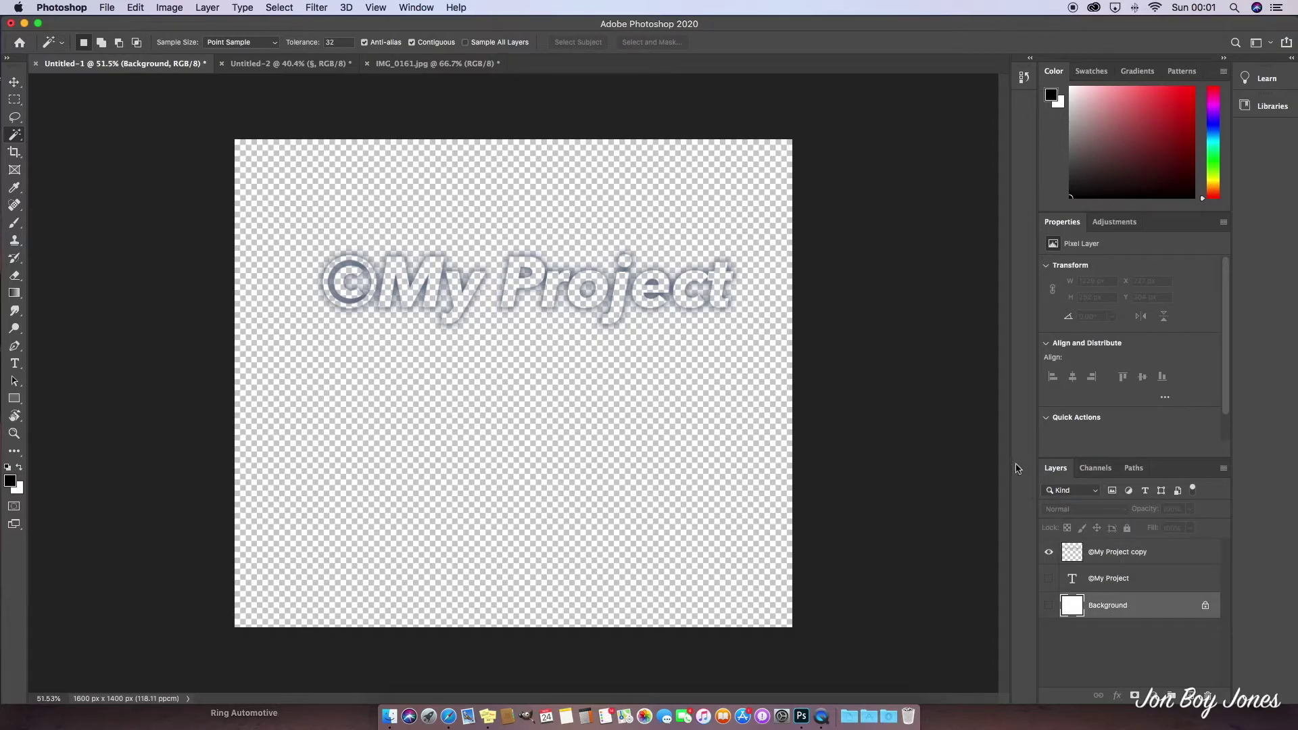
click(1205, 606)
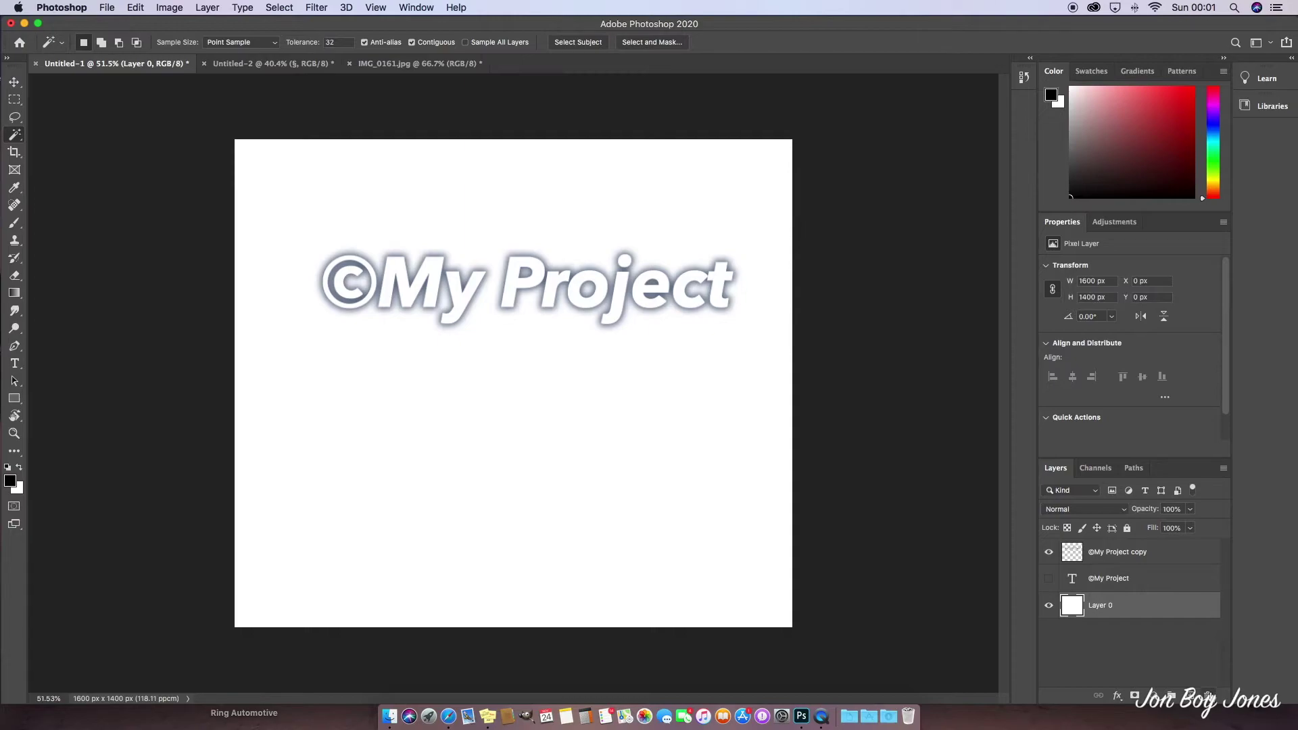
key(Delete)
key(Delete)
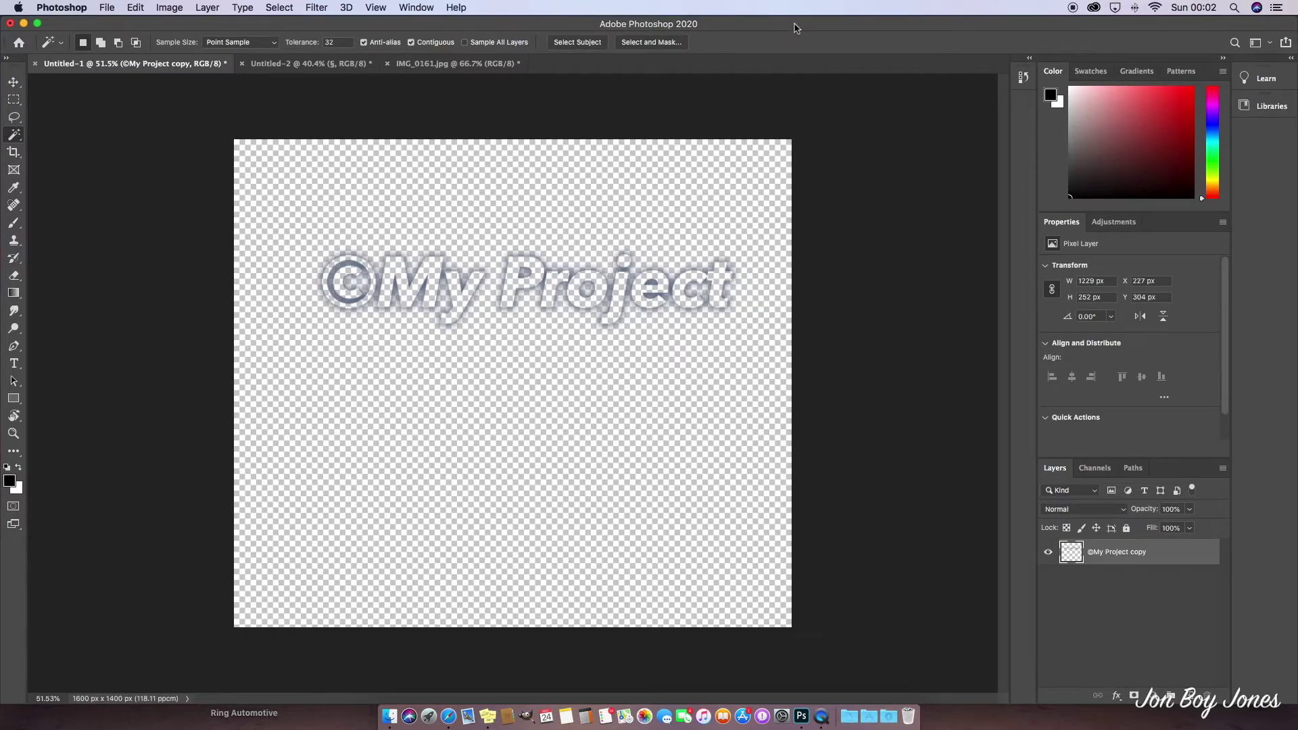
- Copy the ©My Project copy artwork into IMG_0161.jpg and move it to the lower part of the photo
key(super+c)
click(489, 66)
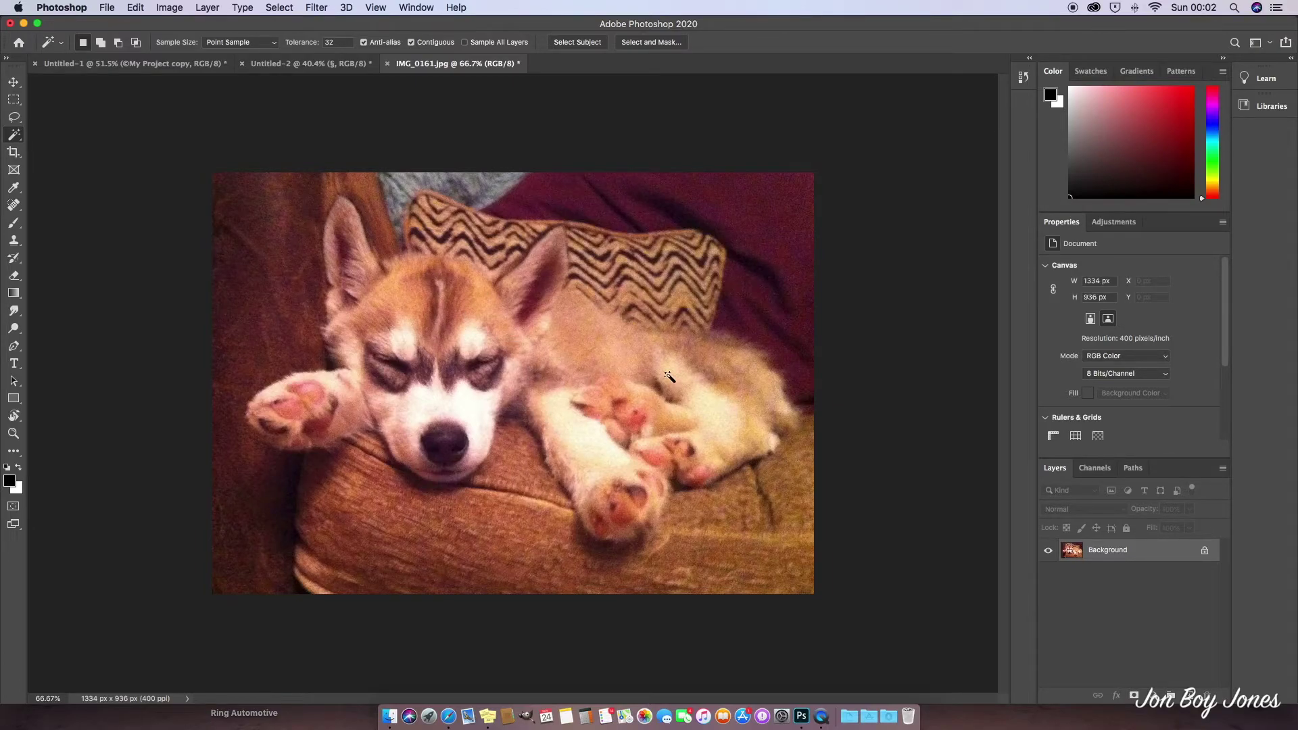
key(super+v)
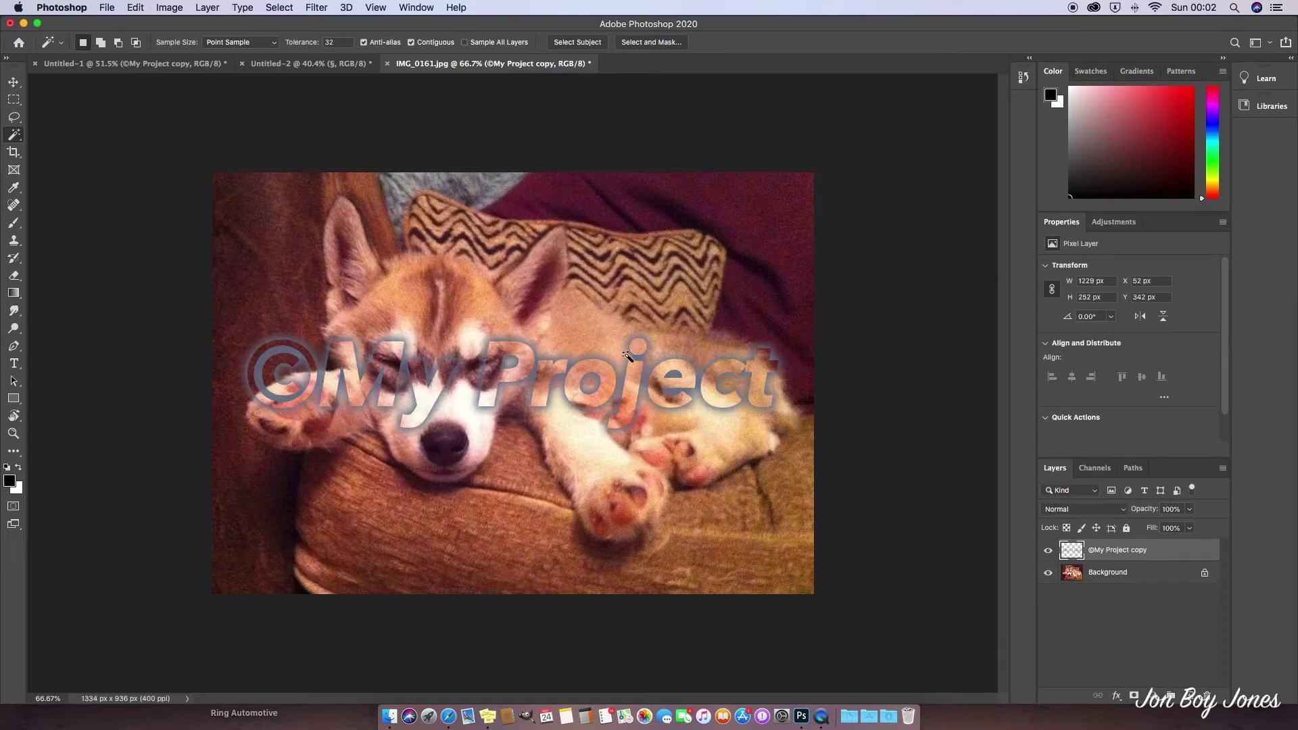
key(v)
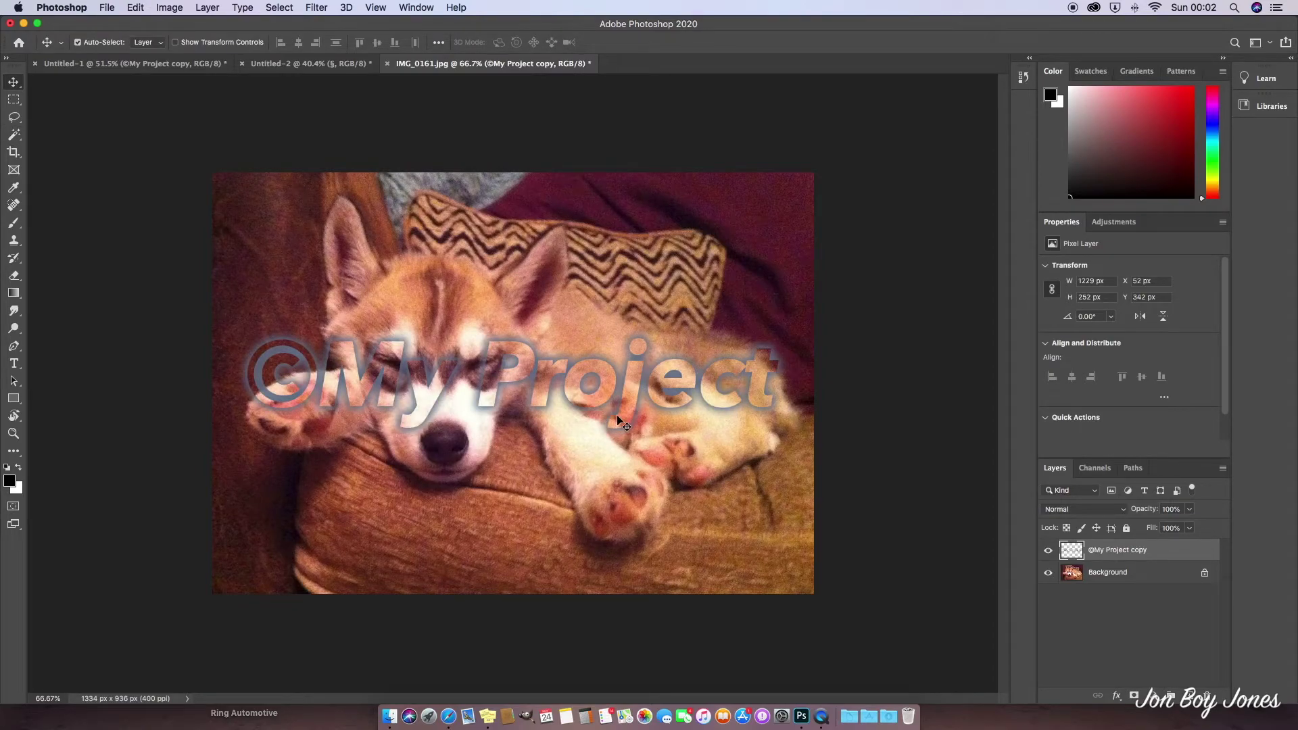
drag(616, 417, 628, 564)
- Scale the pasted watermark to about 46% in the photo's lower-right corner and slightly reduce its opacity
key(super+t)
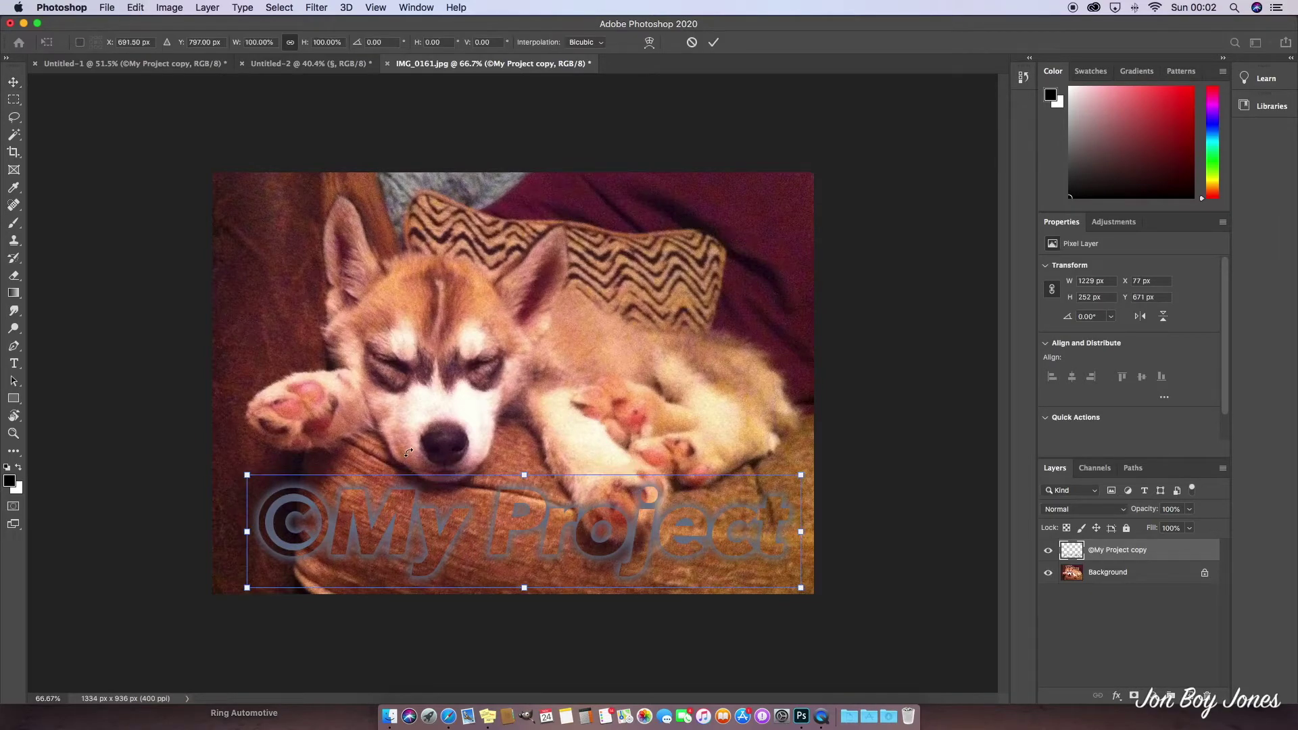
drag(265, 479, 542, 512)
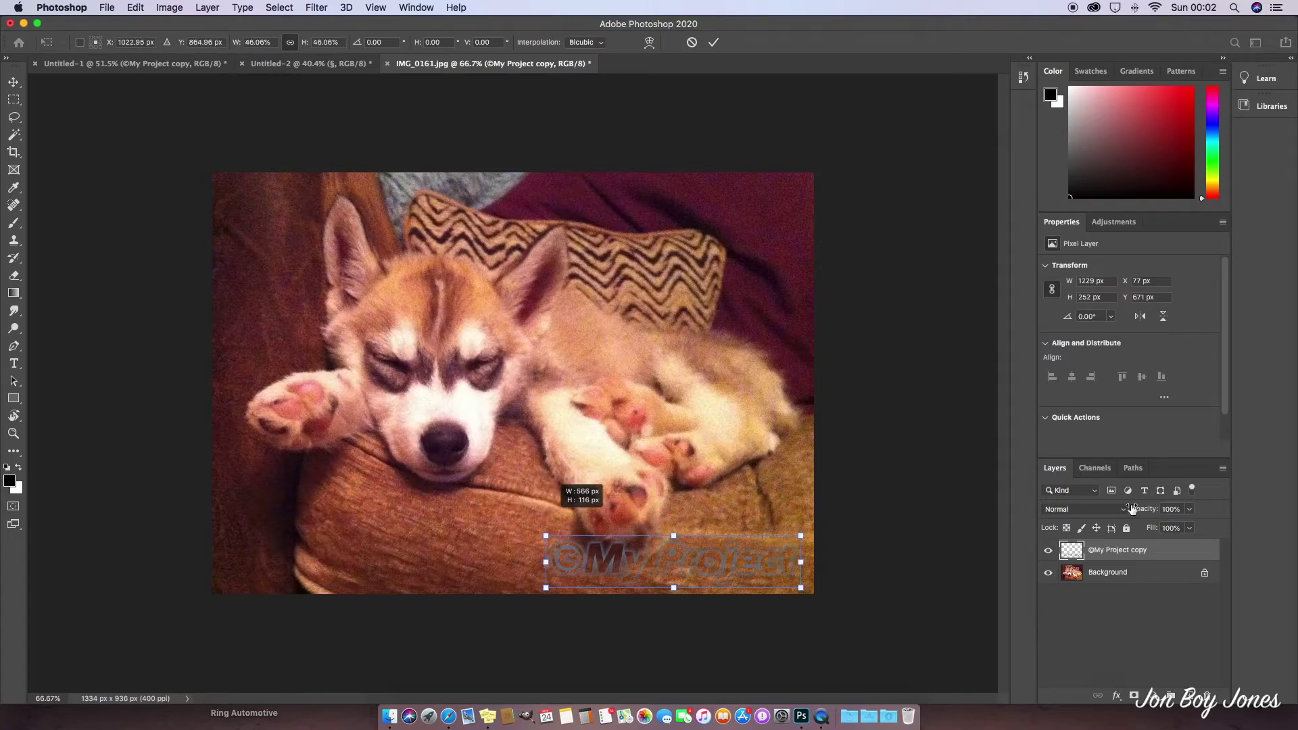
key(Return)
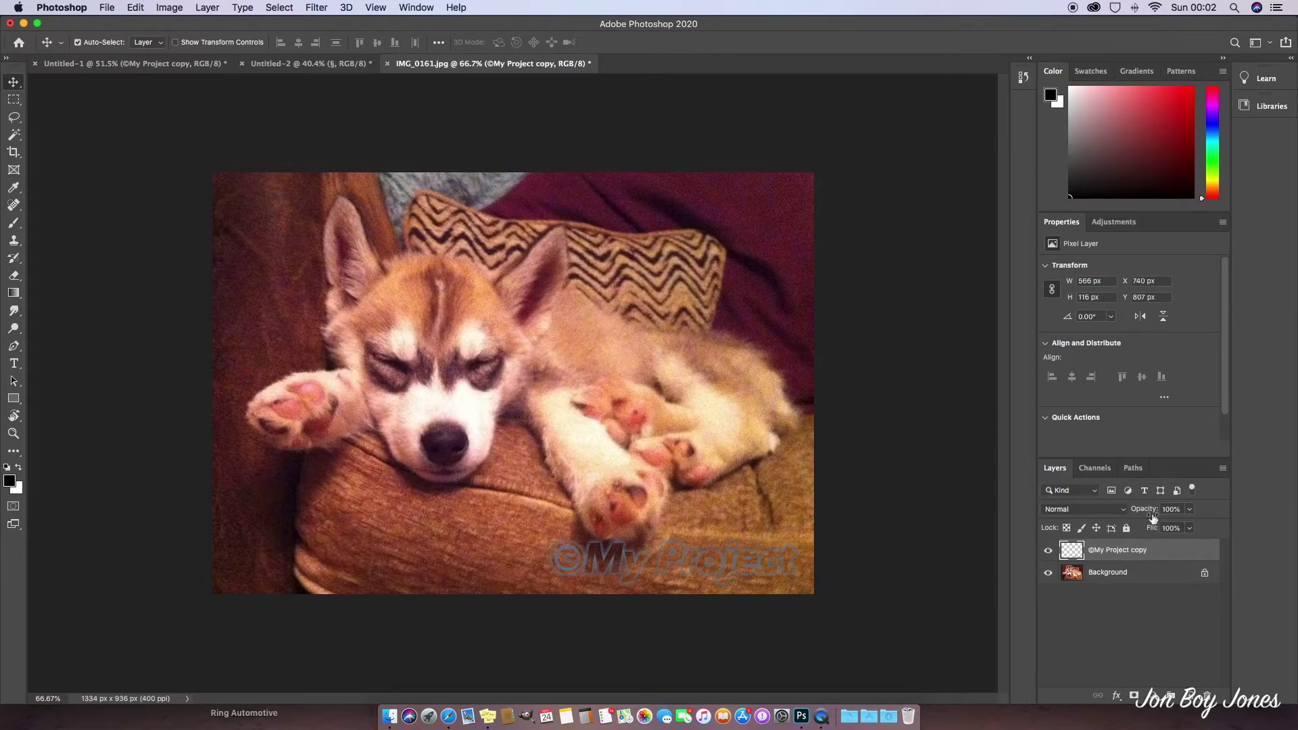
mouse_move(1153, 512)
mouse_down()
mouse_move(1088, 517)
mouse_move(1133, 515)
mouse_up()
click(1105, 575)
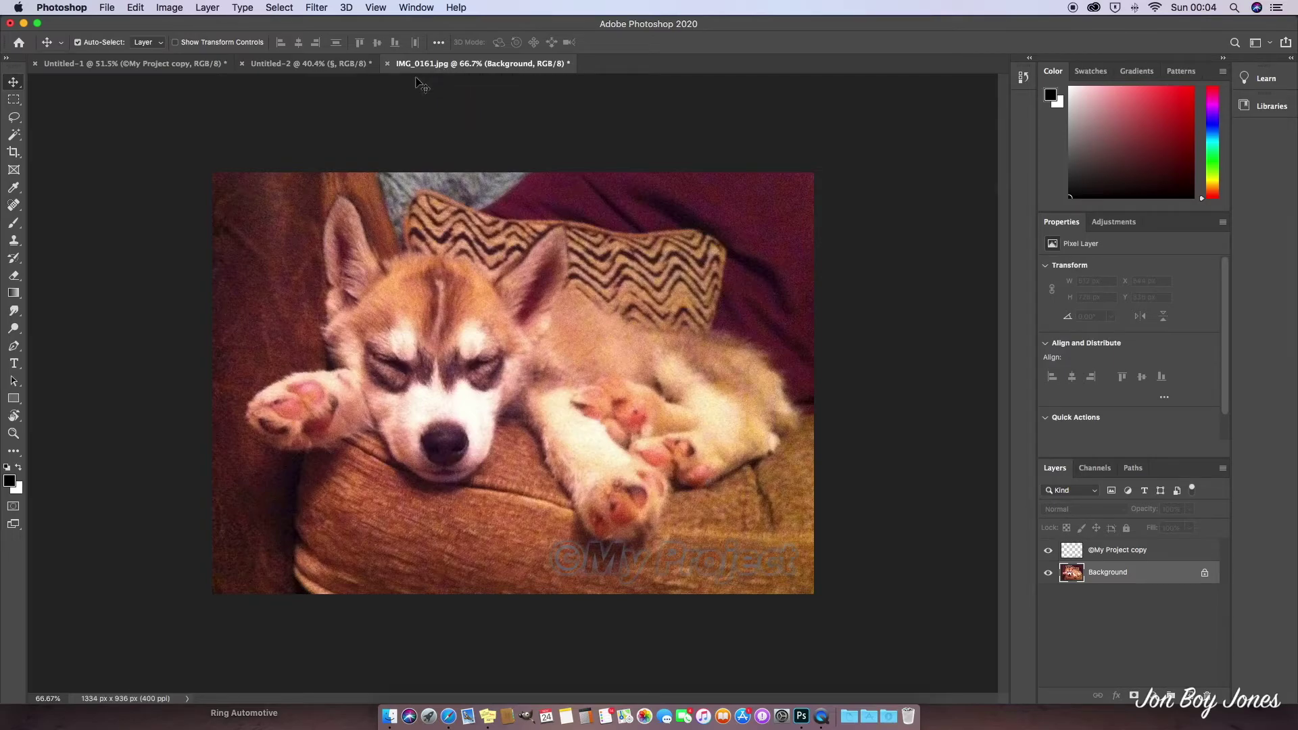
- In the Untitled-2 document, duplicate the § layer and add a drop shadow to the copy
click(306, 66)
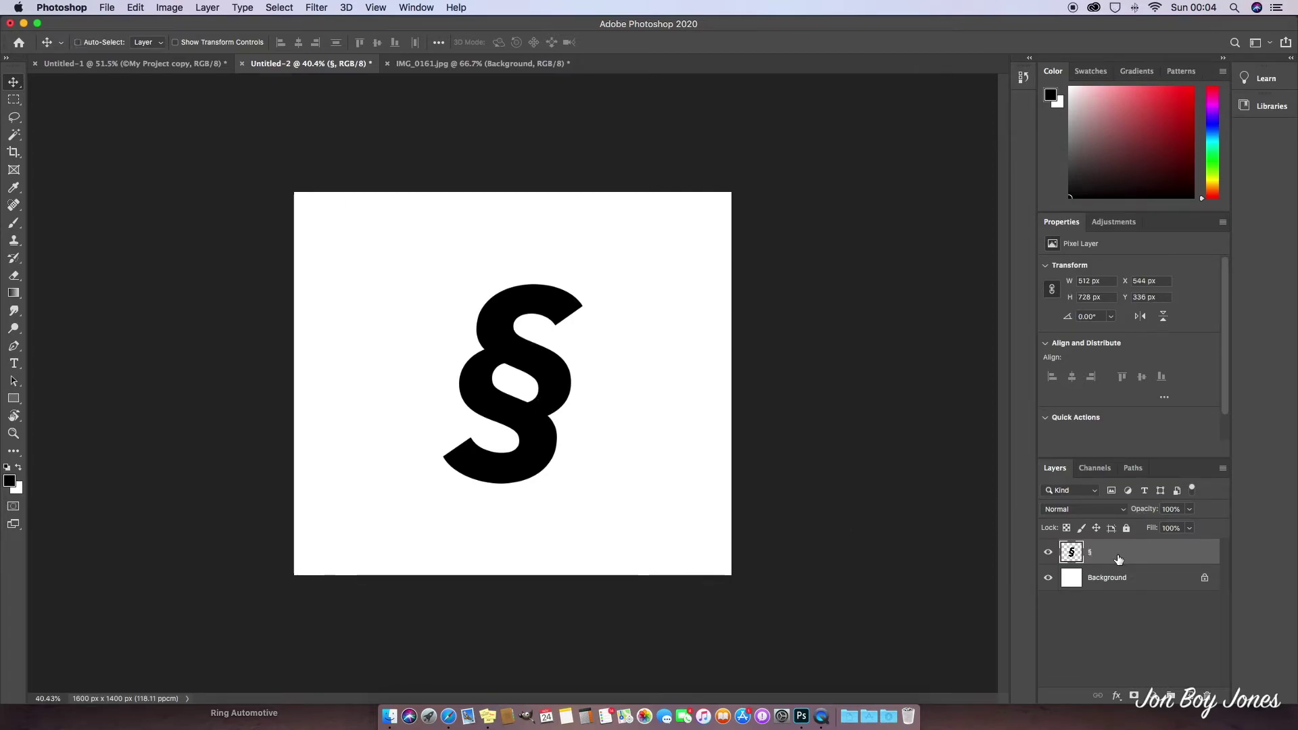
key(super+j)
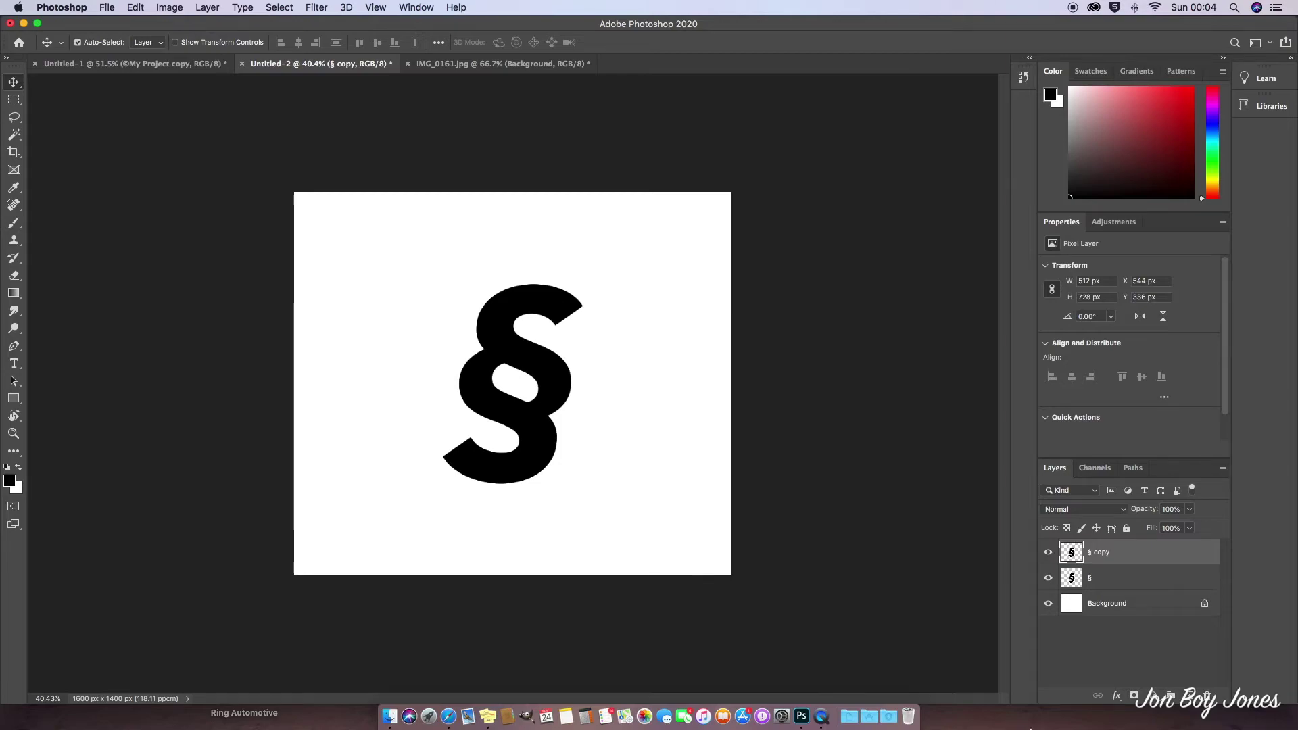
click(1117, 696)
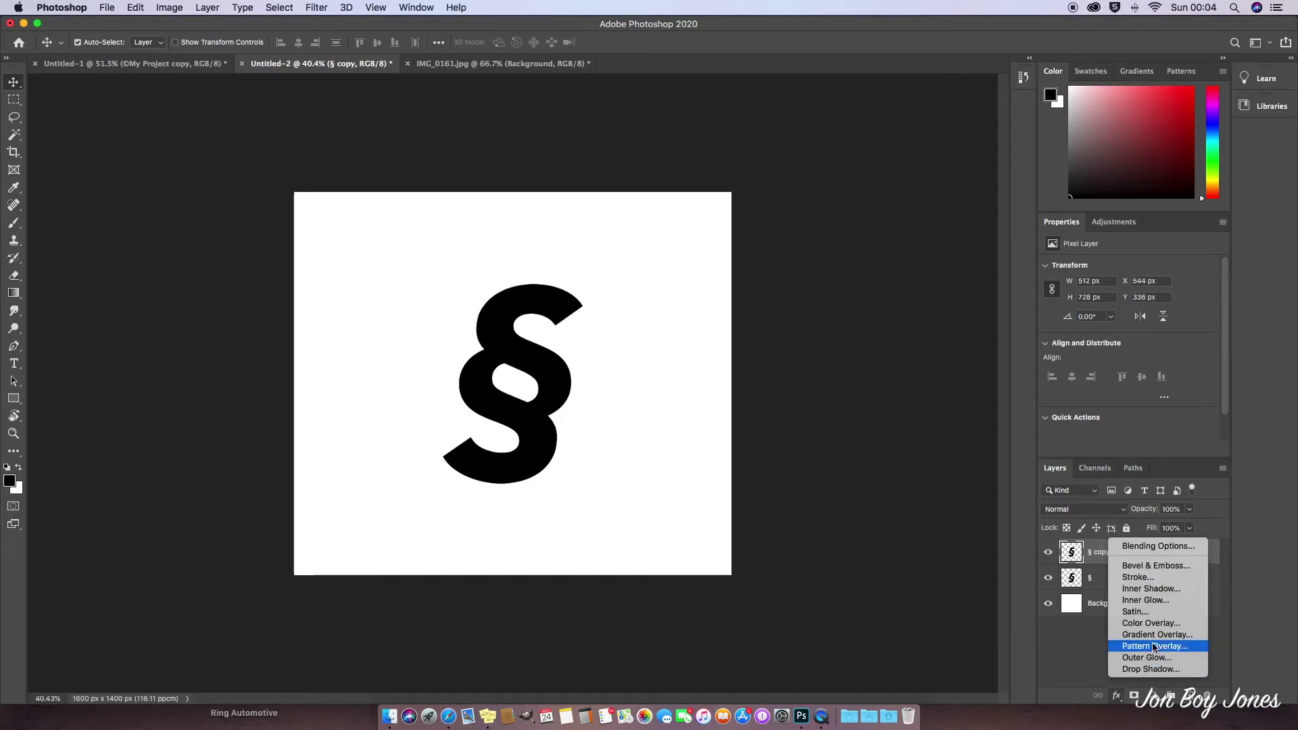
click(1151, 669)
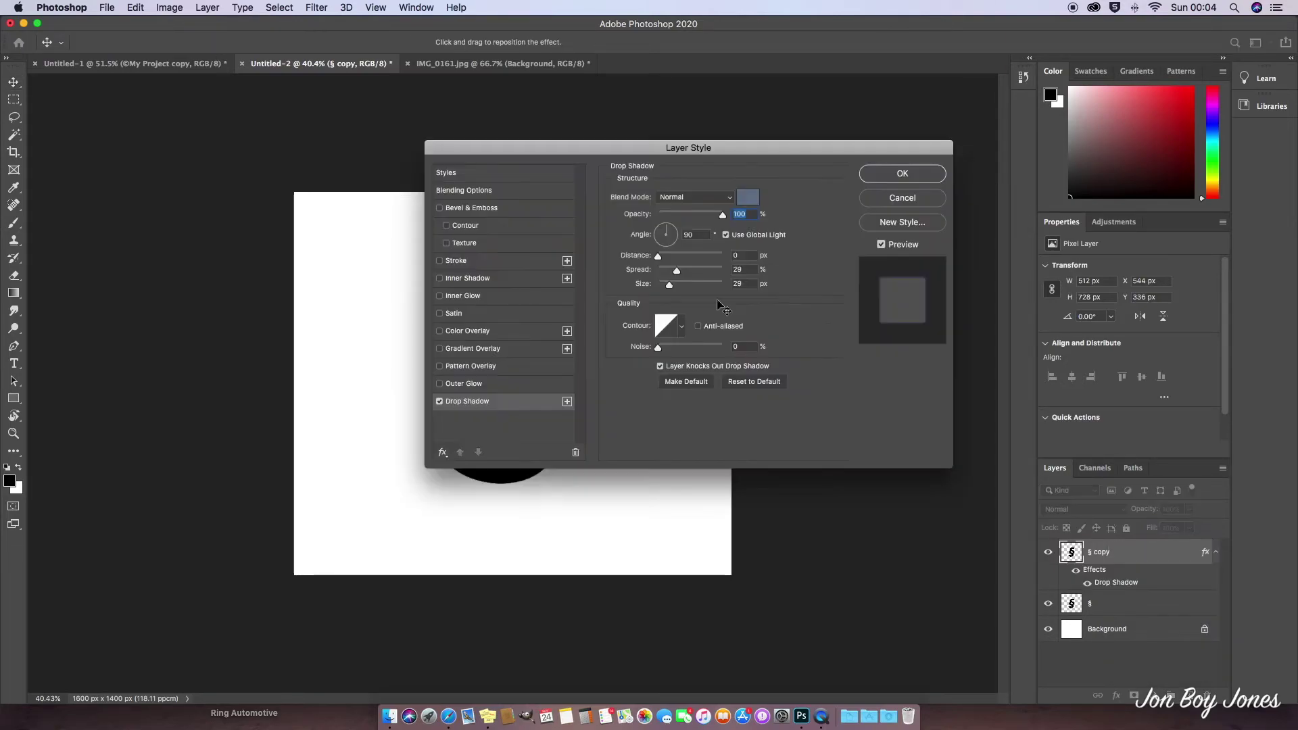
- Set the drop shadow color to the light purple d091dd
click(744, 197)
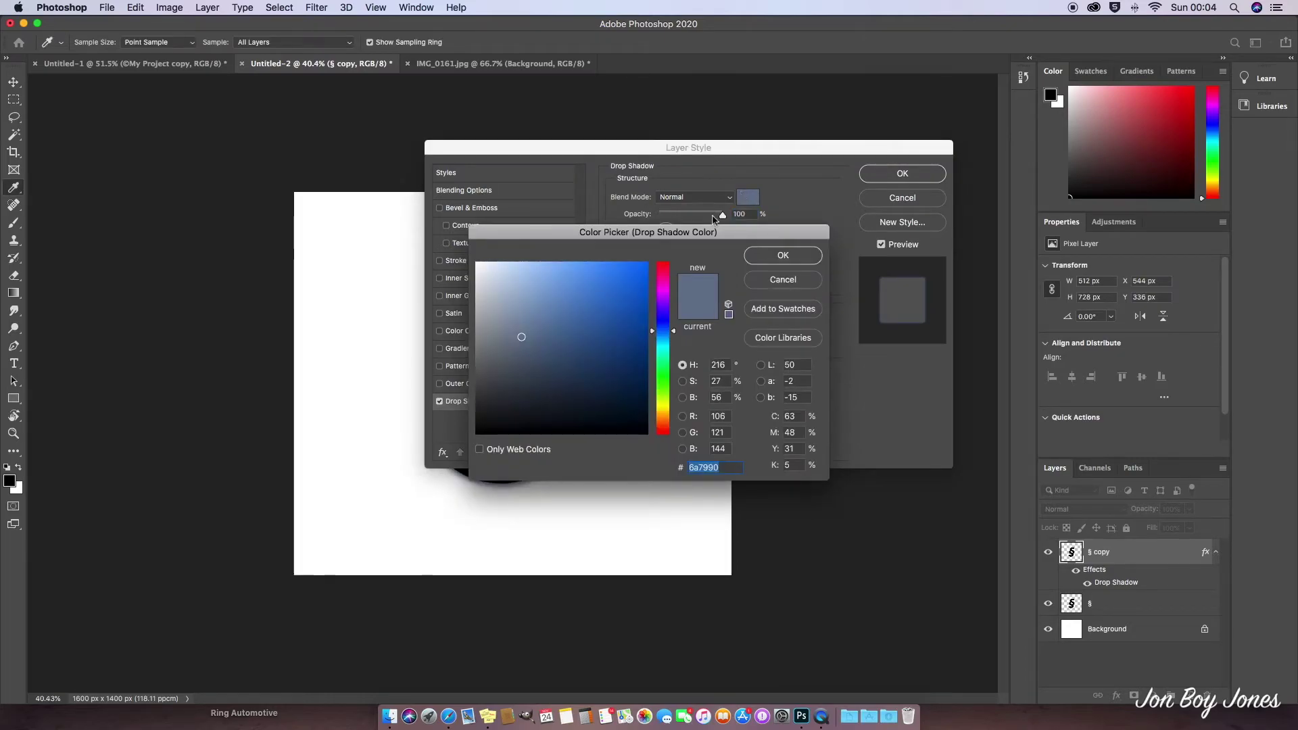
drag(661, 325, 661, 296)
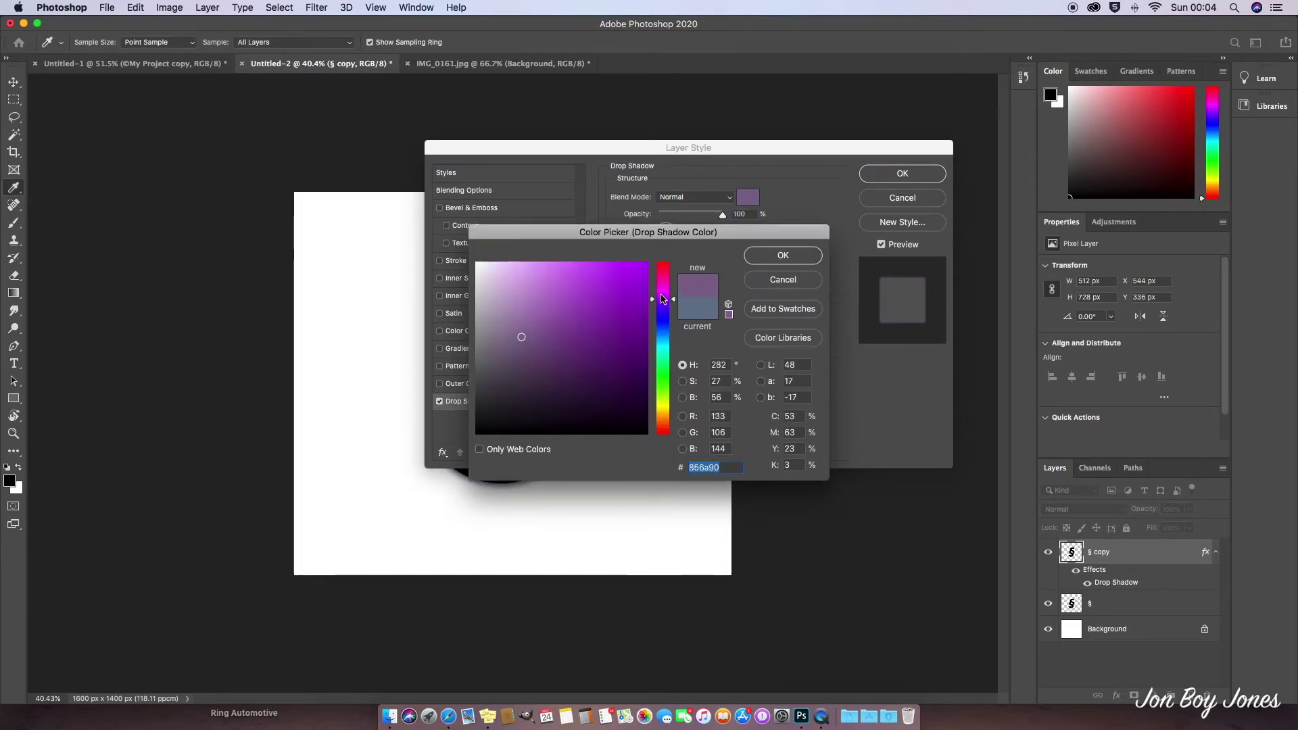
mouse_move(544, 289)
mouse_down()
mouse_move(536, 270)
mouse_move(533, 295)
mouse_move(519, 289)
mouse_move(521, 277)
mouse_move(534, 284)
mouse_up()
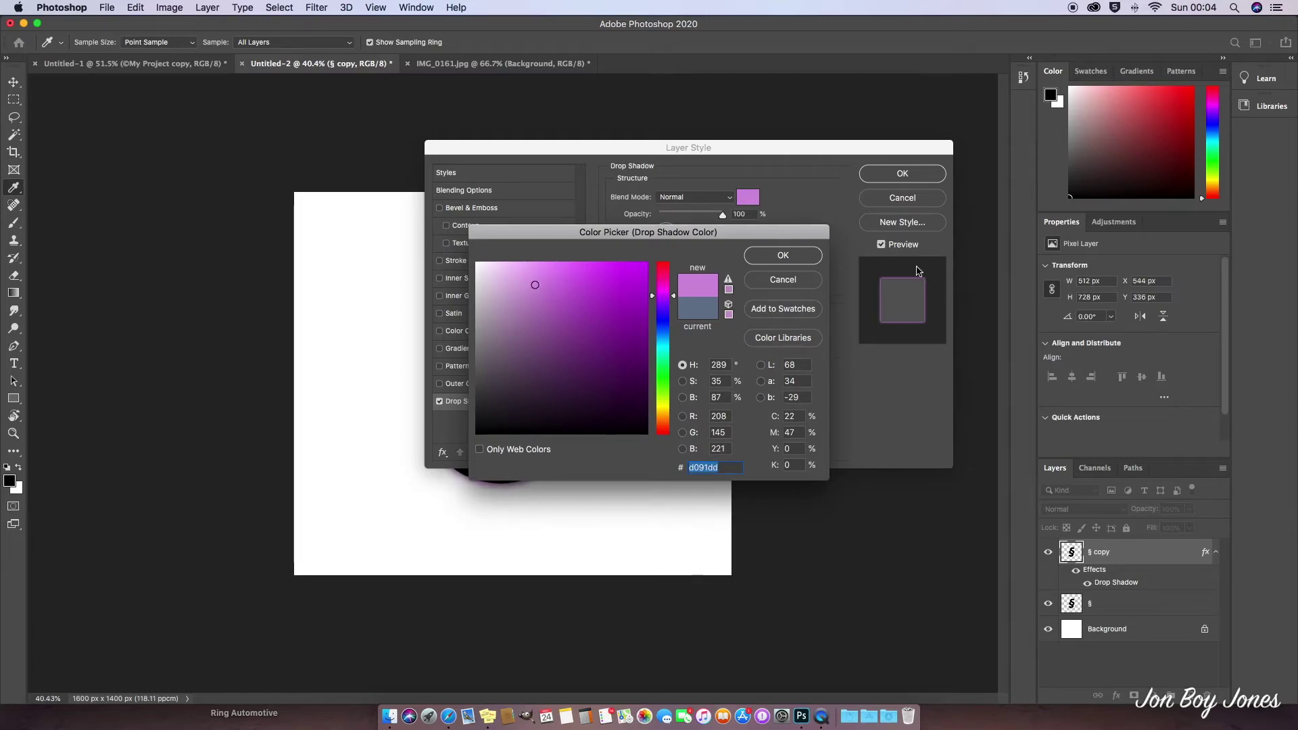
click(782, 257)
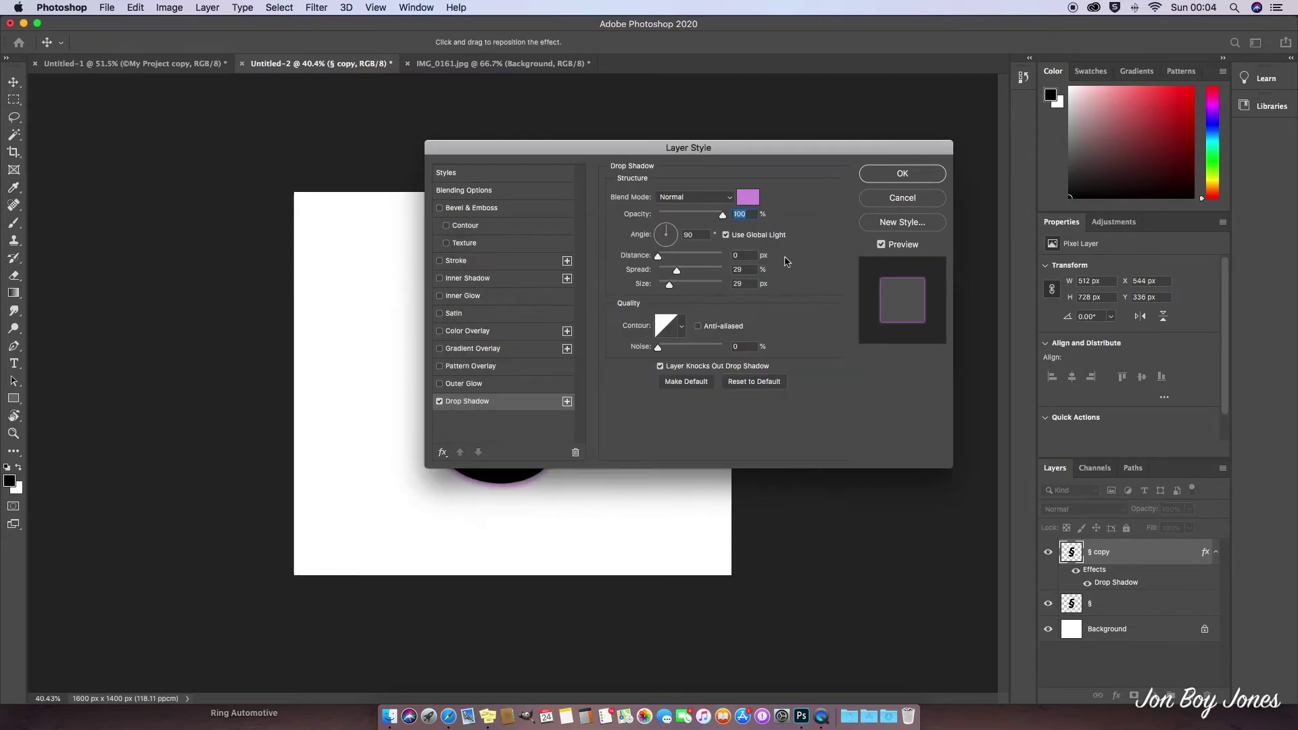
- Set the drop shadow's size to 68 px and spread to 39%, and apply the effect
drag(528, 145, 686, 135)
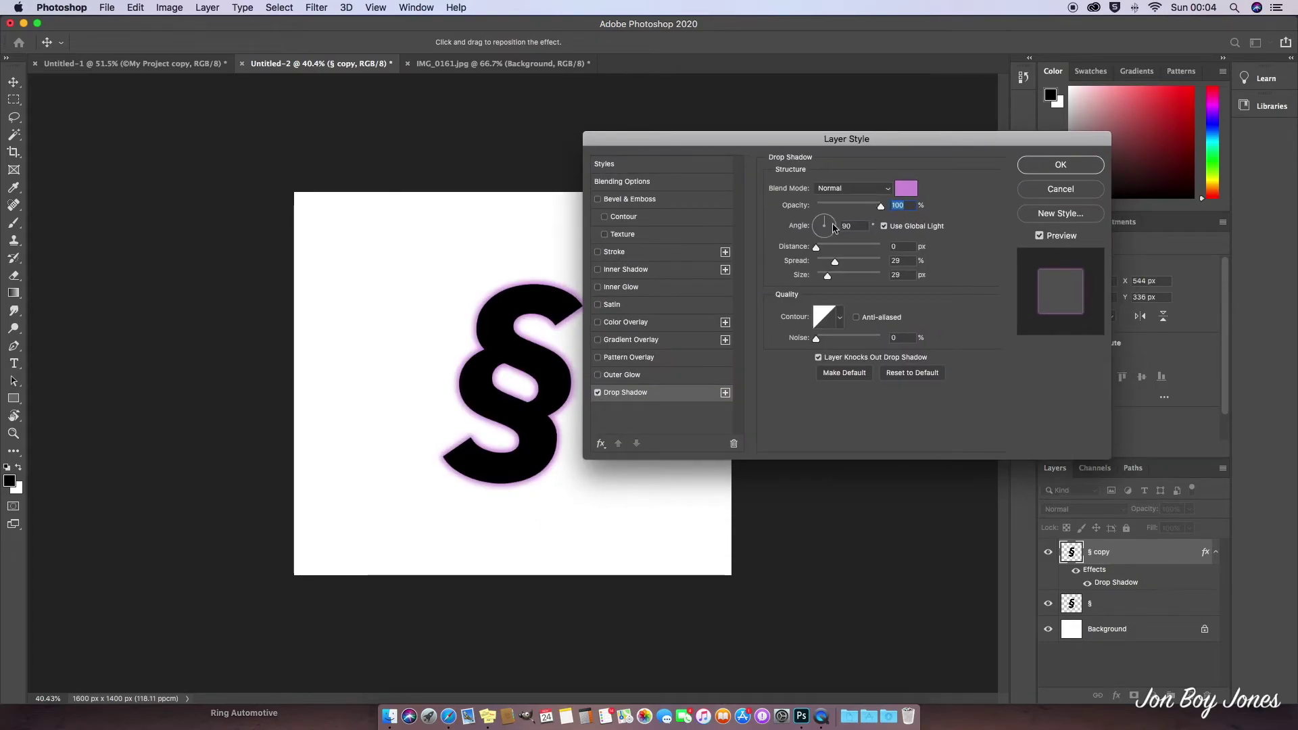
drag(828, 275, 839, 277)
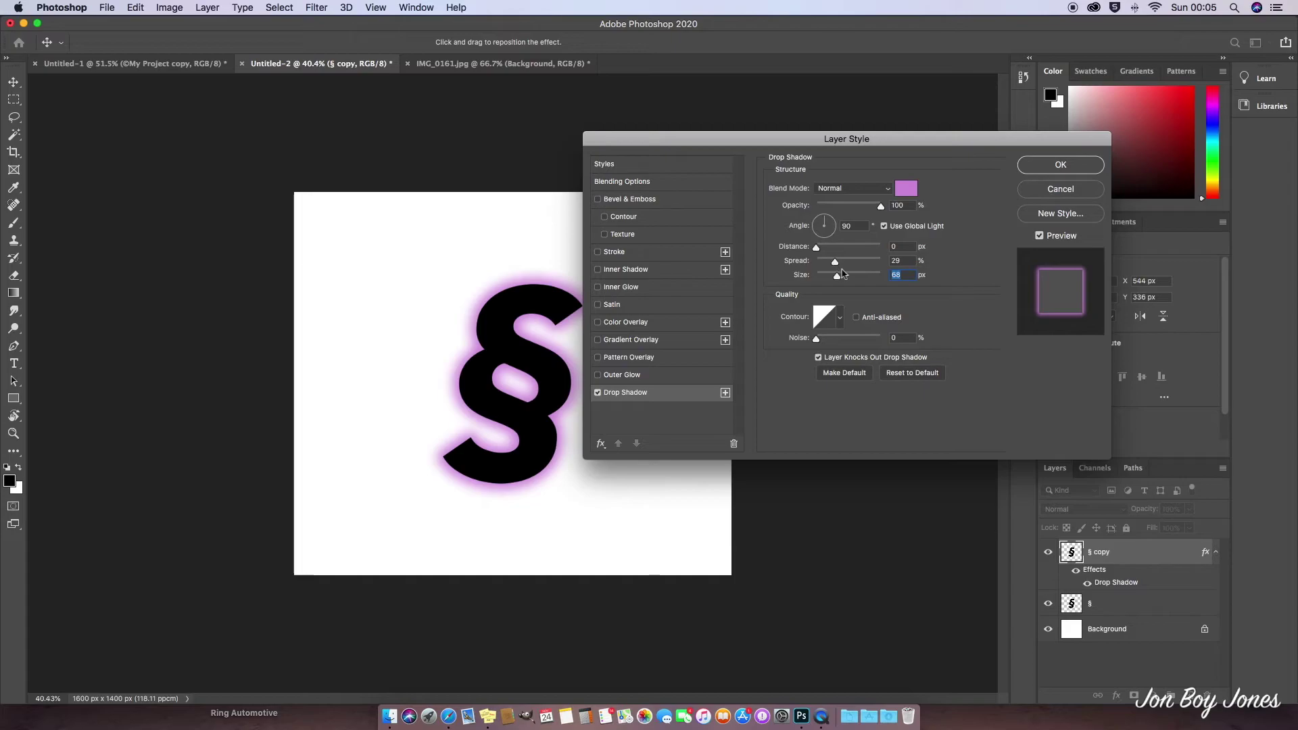
drag(837, 269, 841, 269)
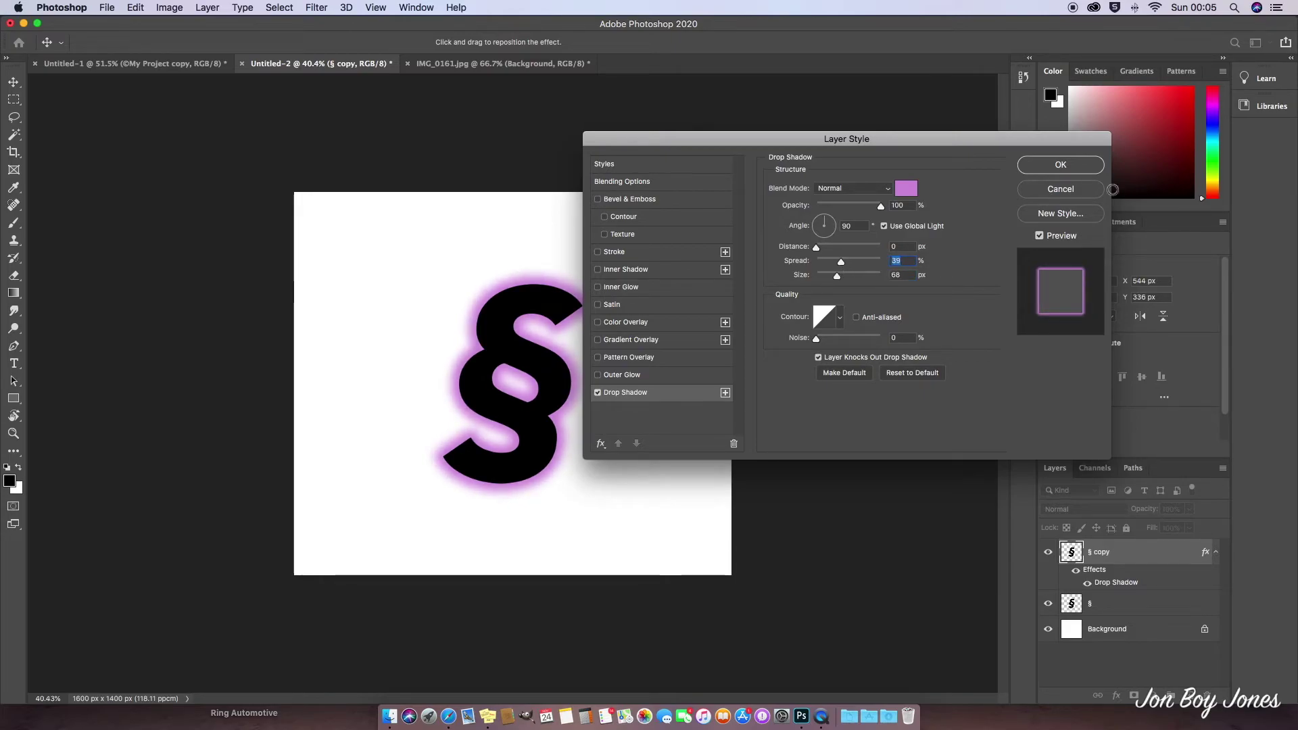
click(1060, 166)
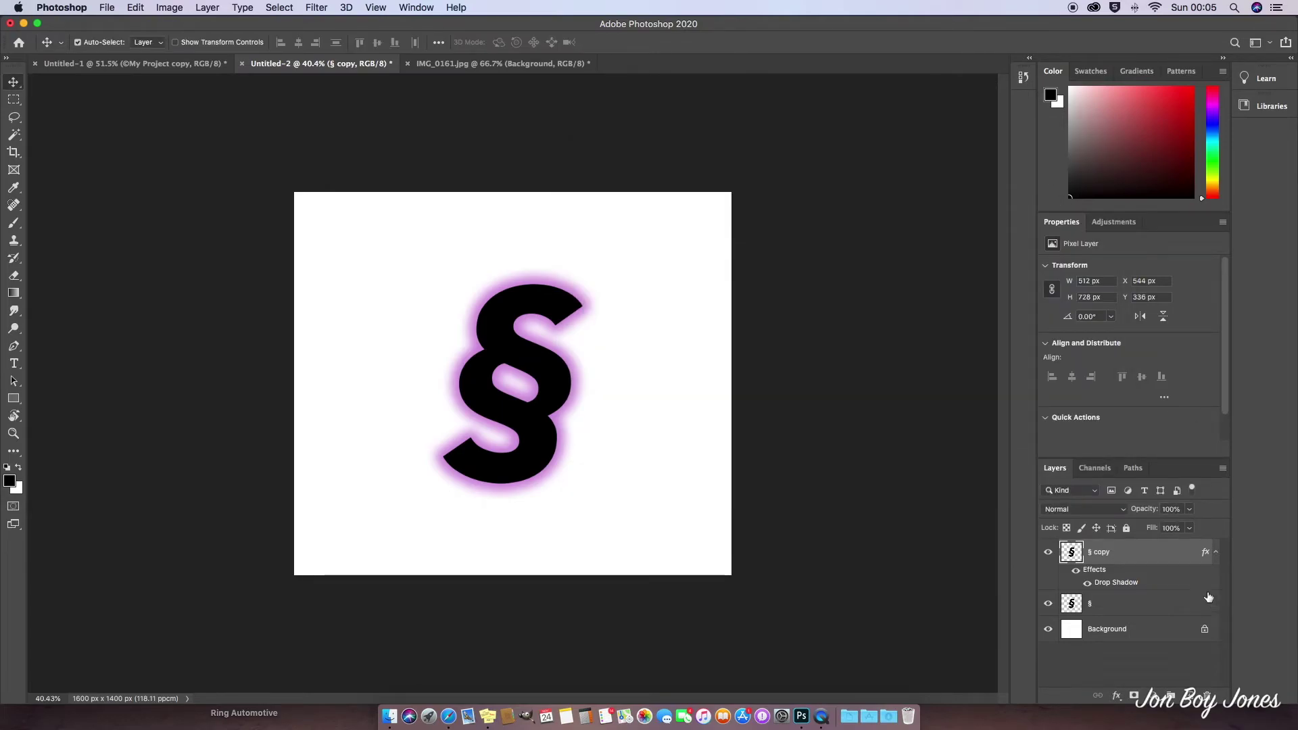
- Rasterize the layer style of the § copy, hide that layer and ready the original § layer for the Magic Wand
right_click(1130, 562)
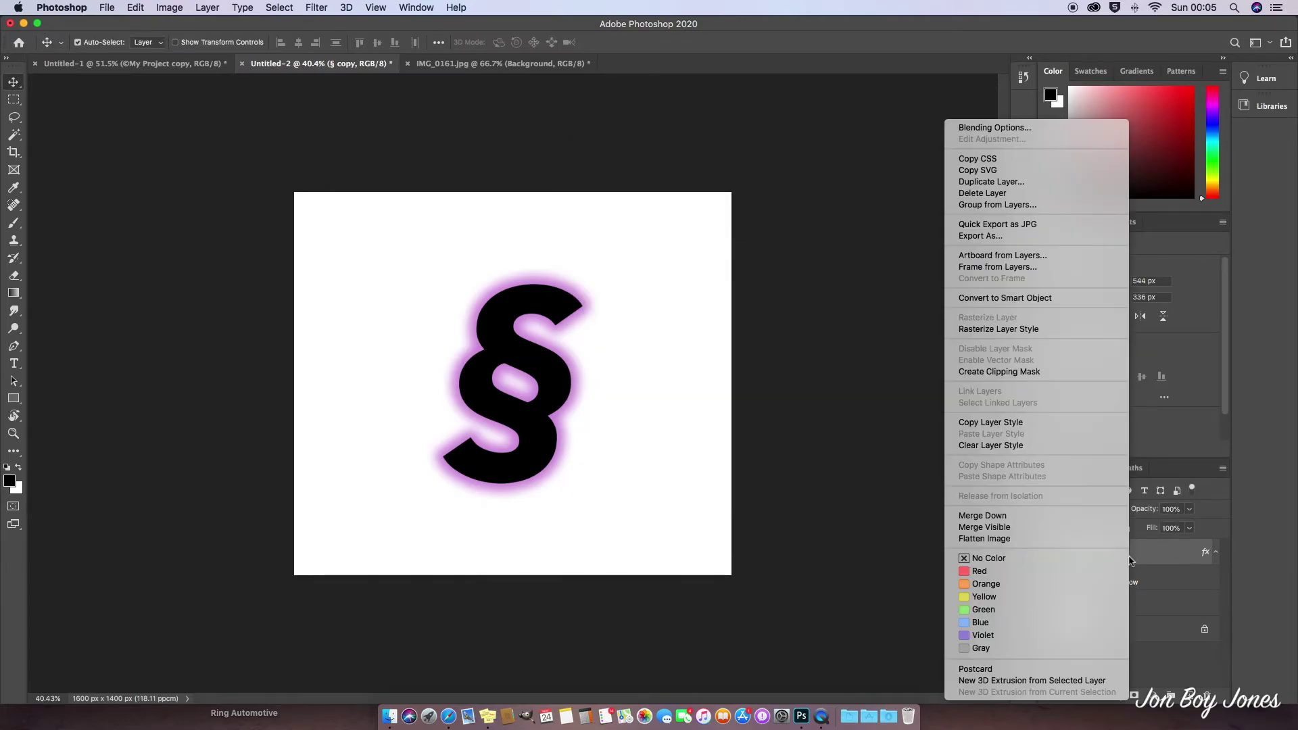
click(1026, 329)
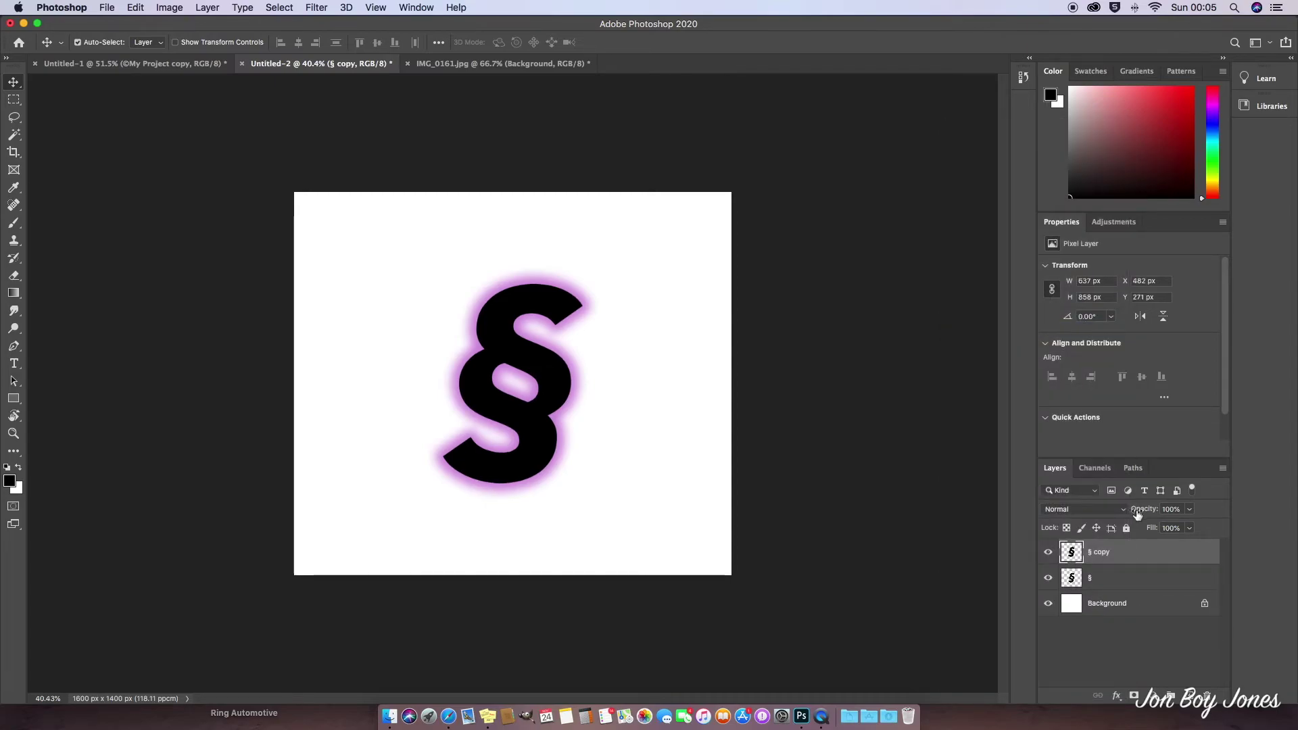
click(1095, 584)
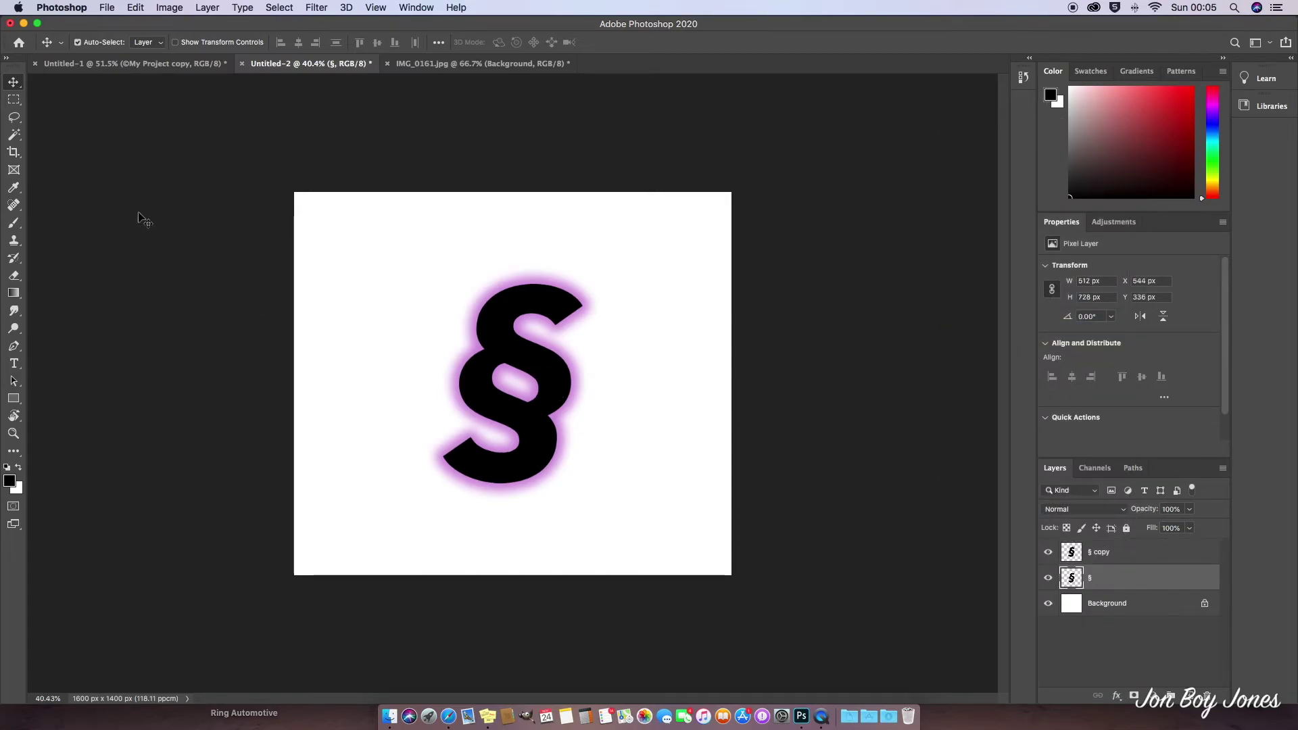
click(1049, 551)
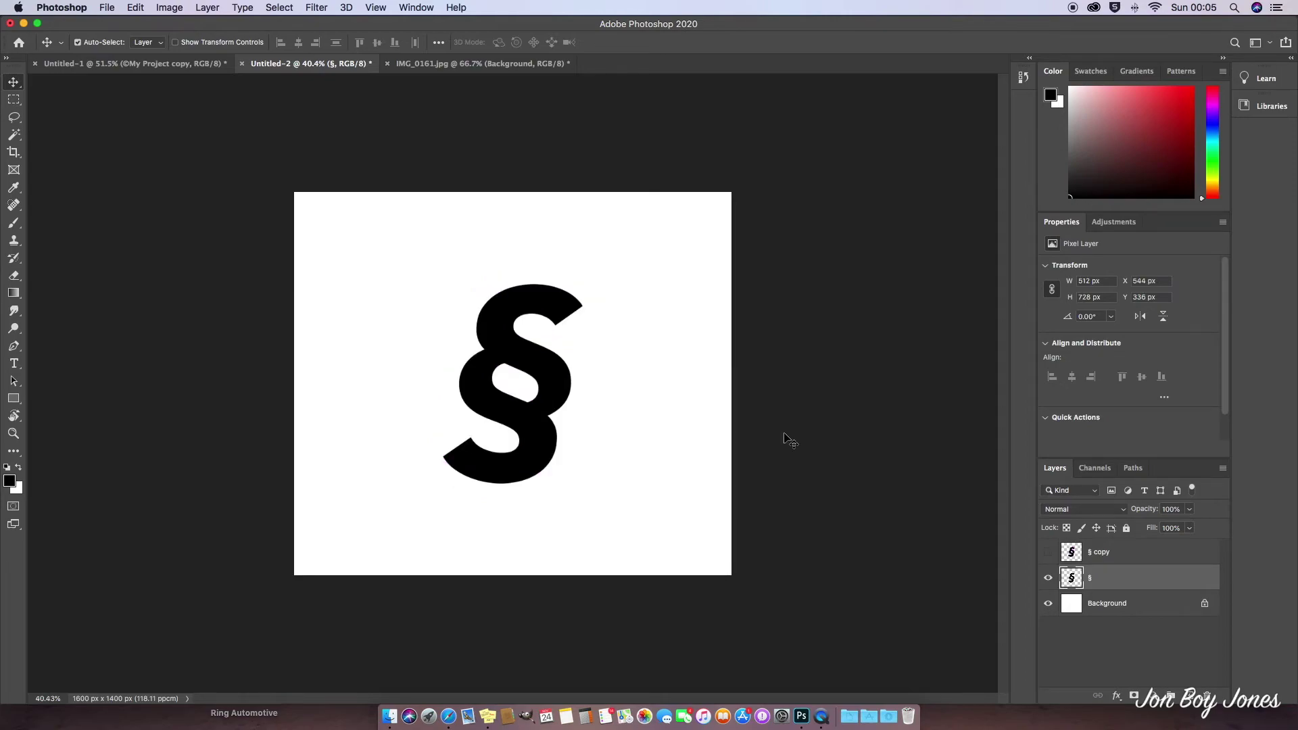
click(14, 138)
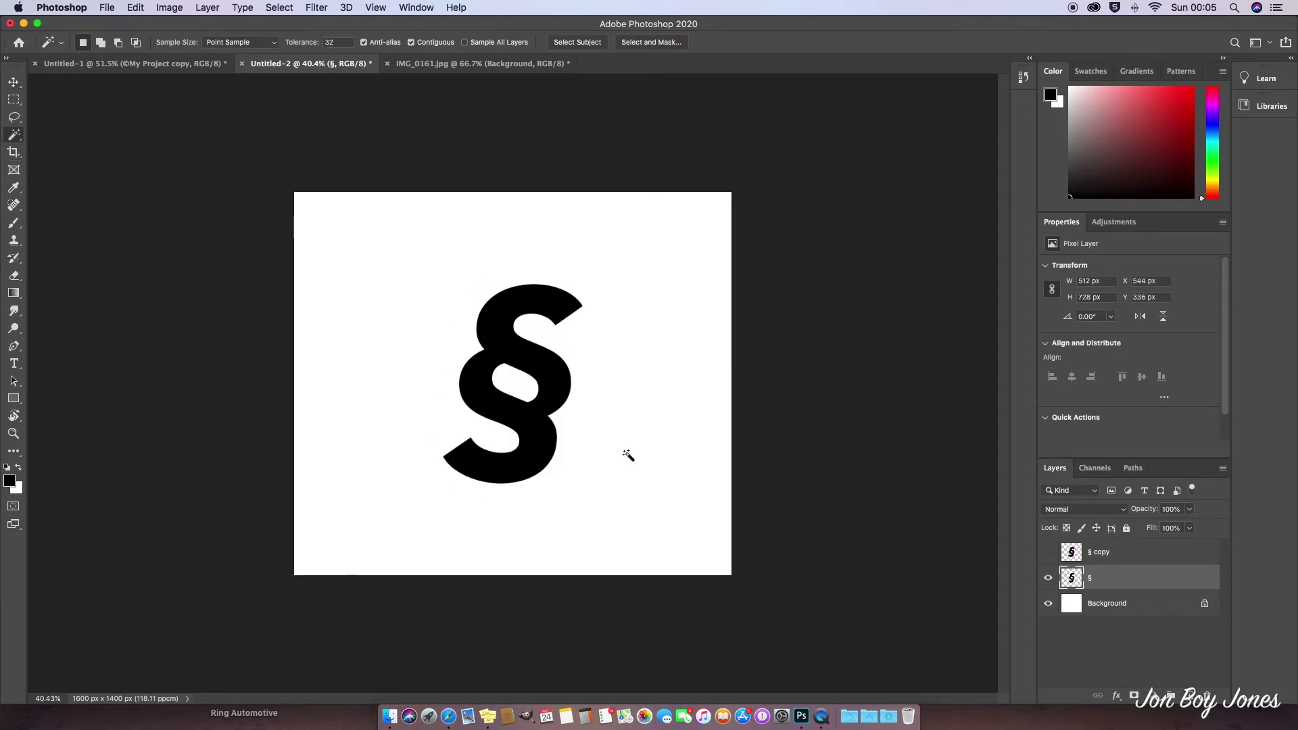
- Select the black § shape on the § layer with the Magic Wand and expand the selection by 1 pixel
click(569, 409)
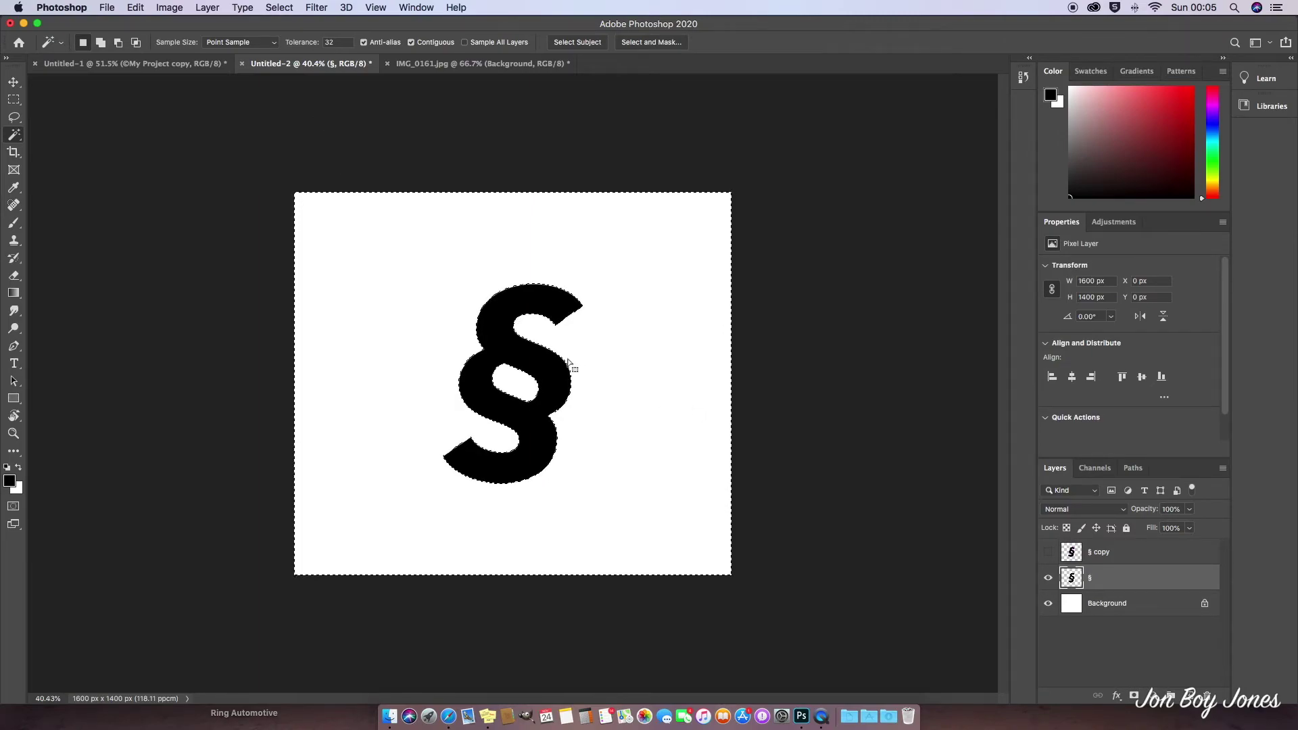
click(520, 308)
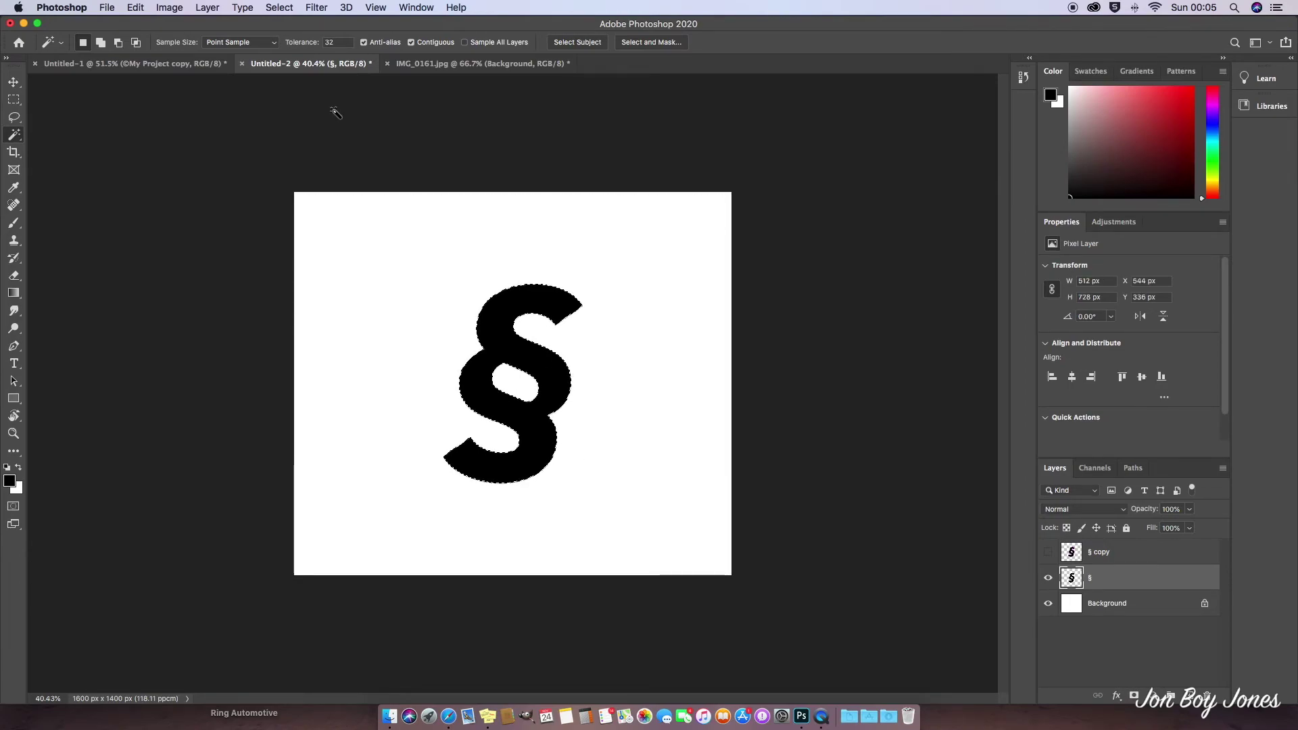
click(279, 7)
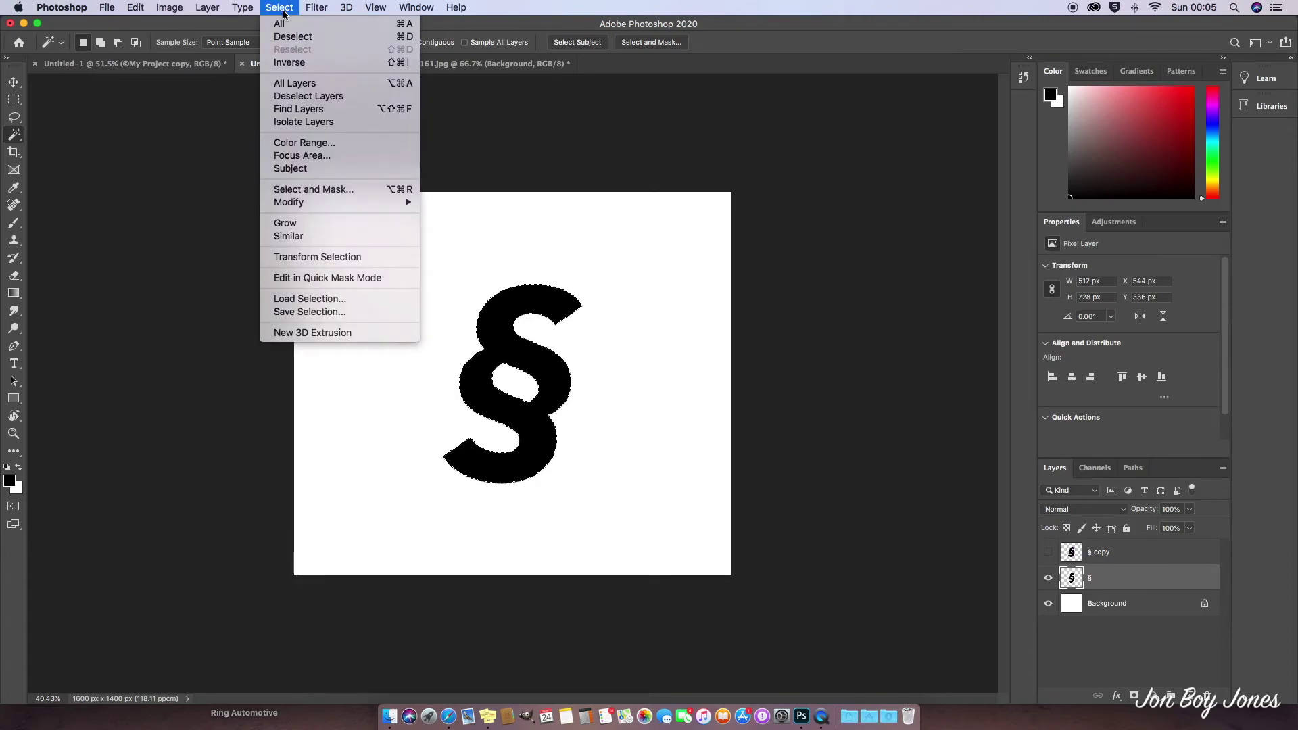
mouse_move(348, 203)
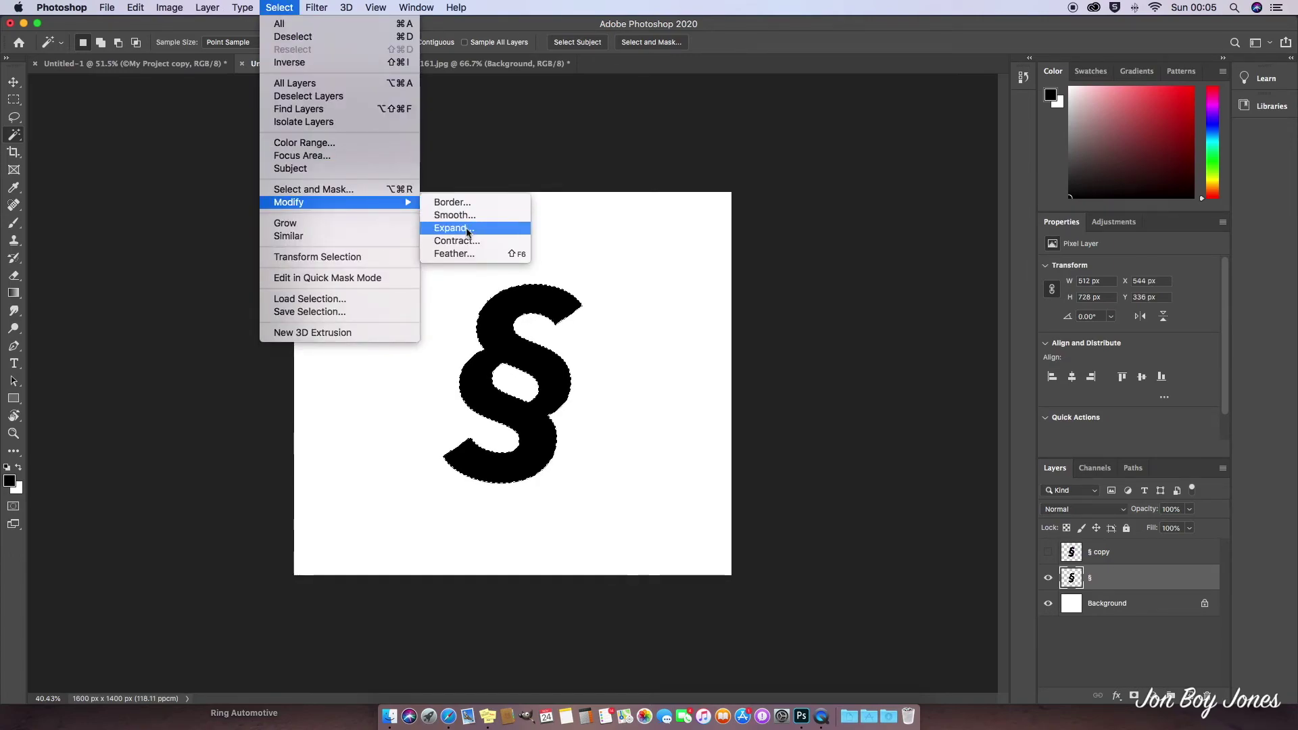
click(466, 228)
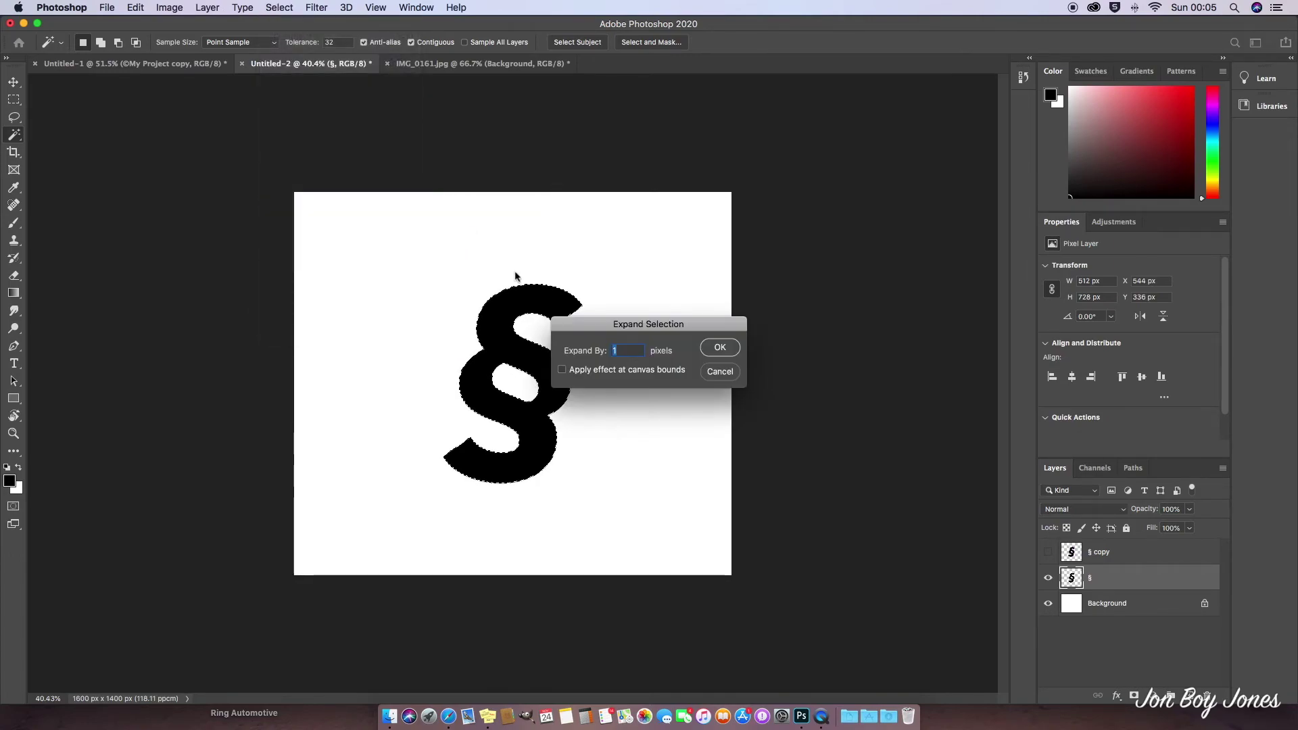
click(720, 347)
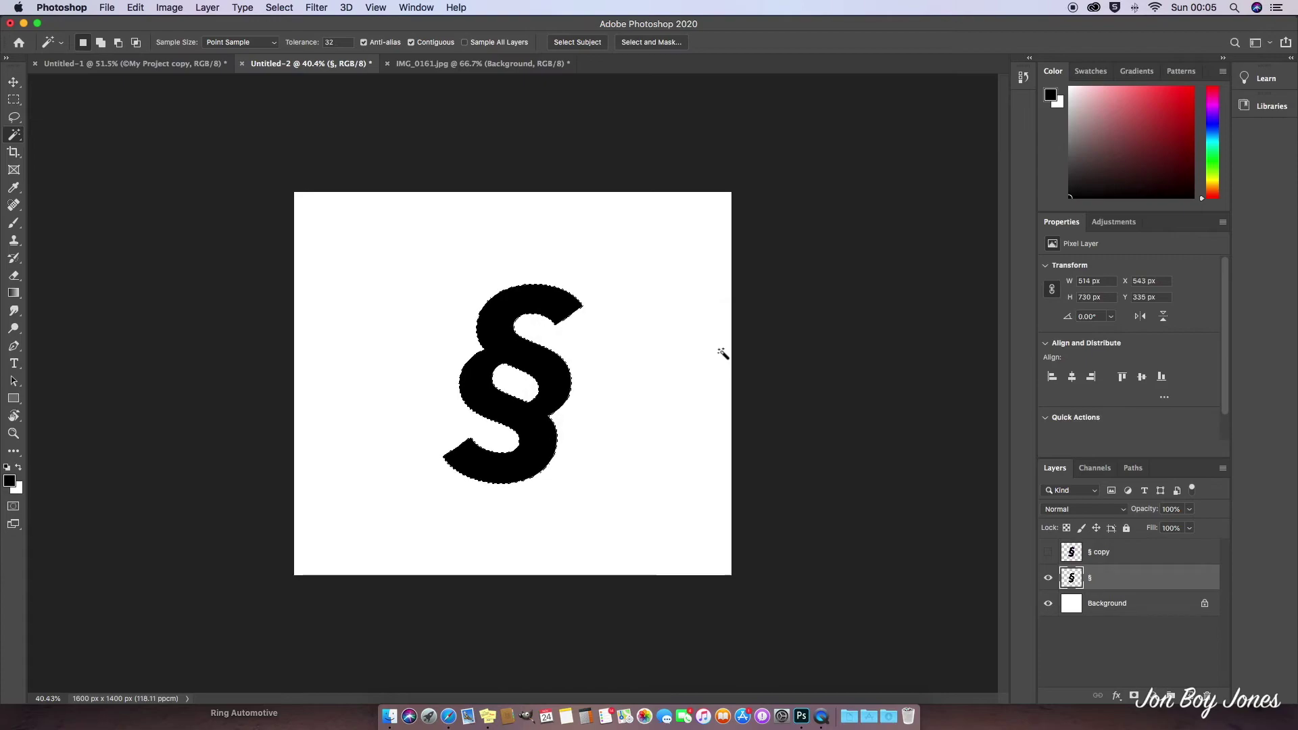
- Show the § copy layer, clear the selected § interior from it, hide the original § layer and deselect
click(1048, 553)
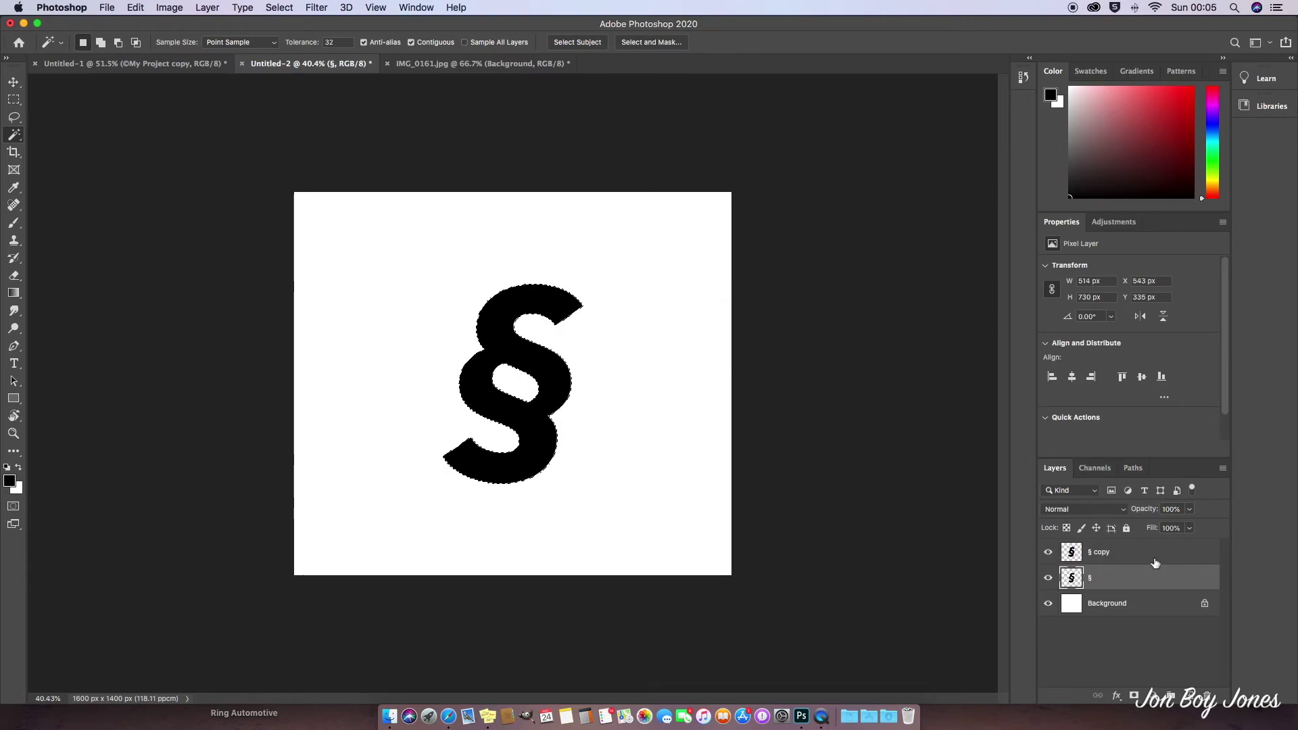
click(1122, 556)
click(1048, 578)
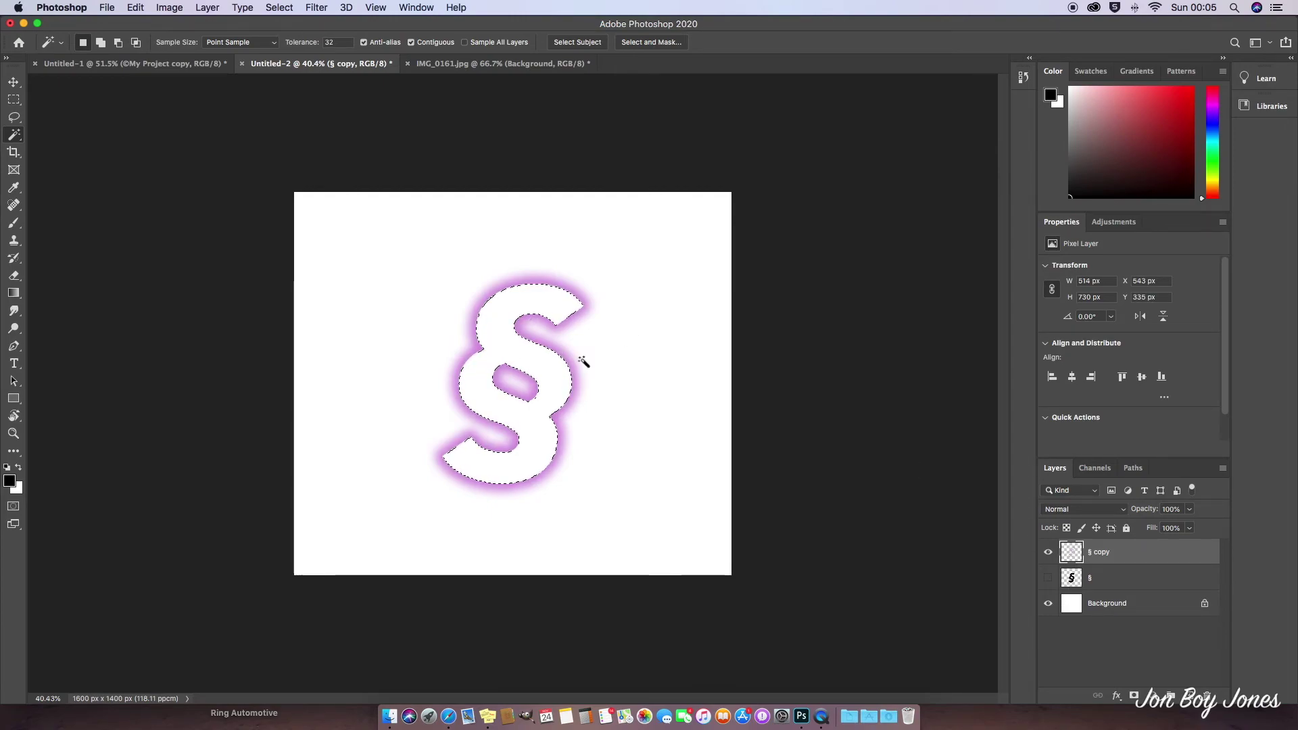
key(super+d)
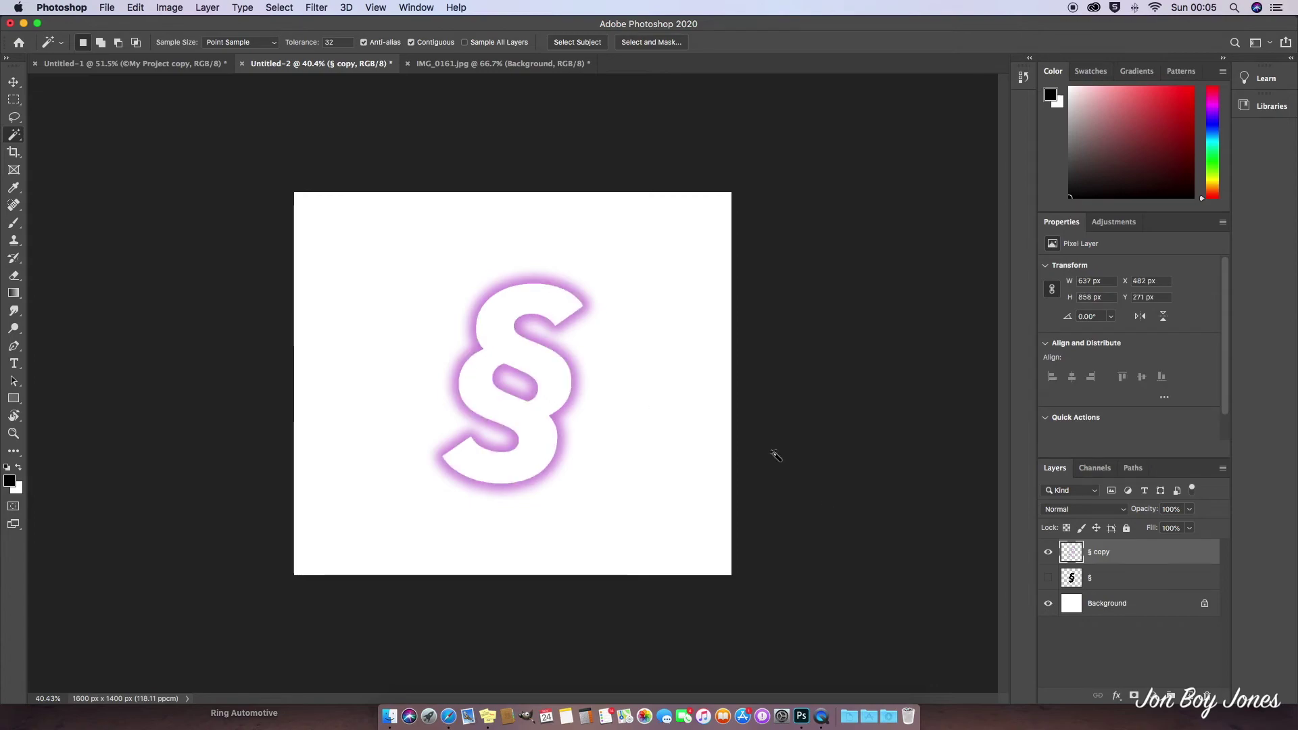
- Hide the white Background and delete the original § and Background layers, keeping only the § copy outline
click(1048, 603)
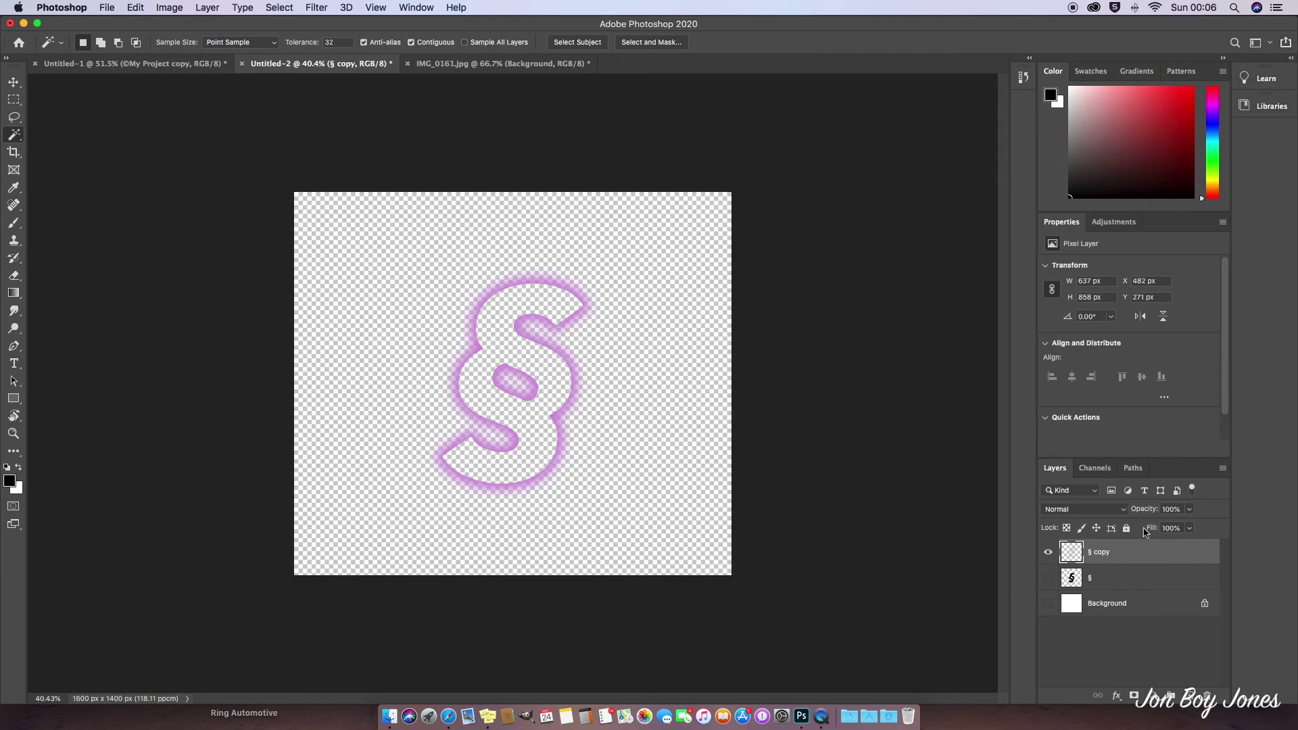
click(1136, 579)
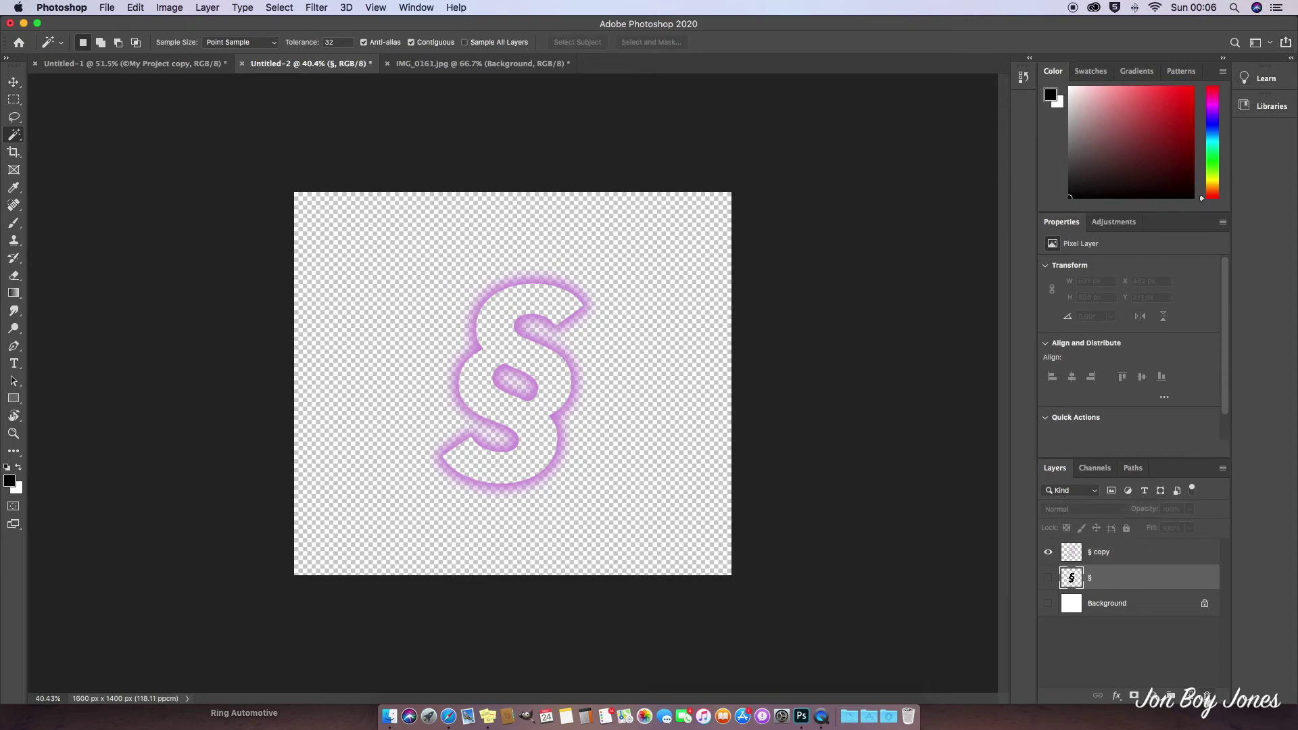
key(Delete)
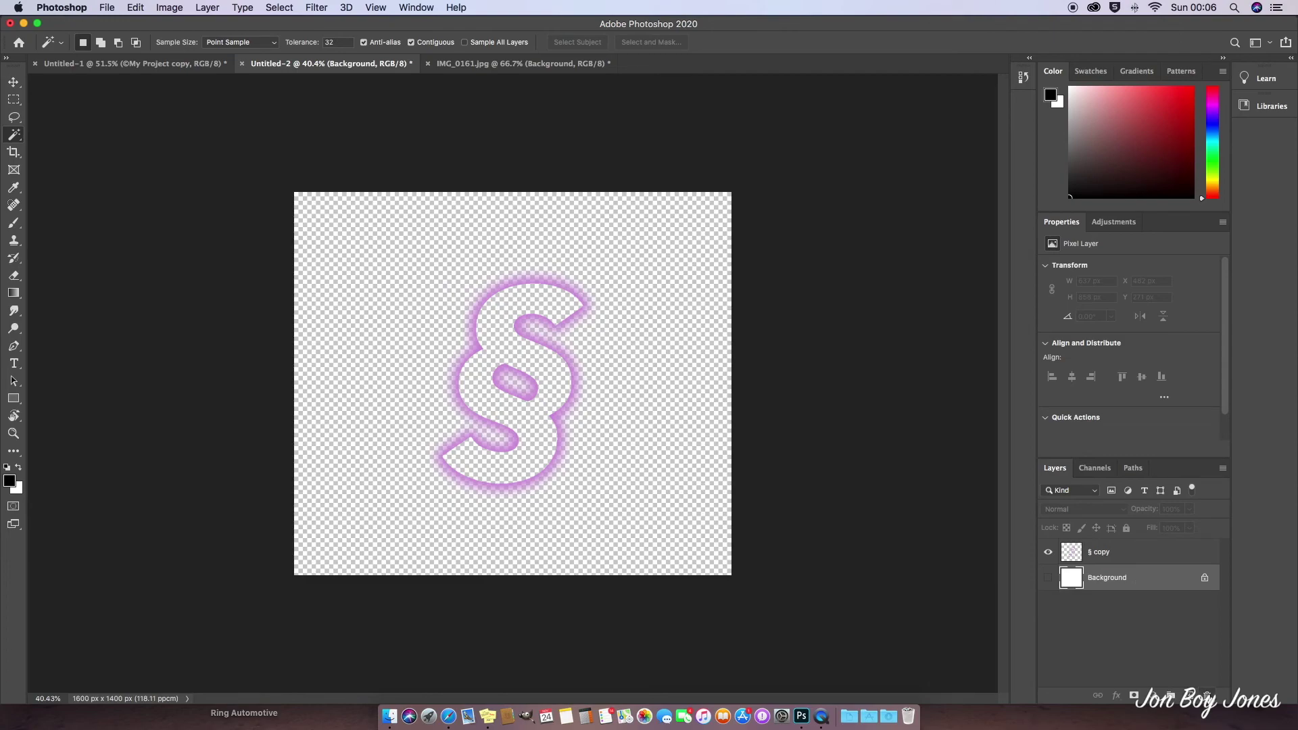
key(Delete)
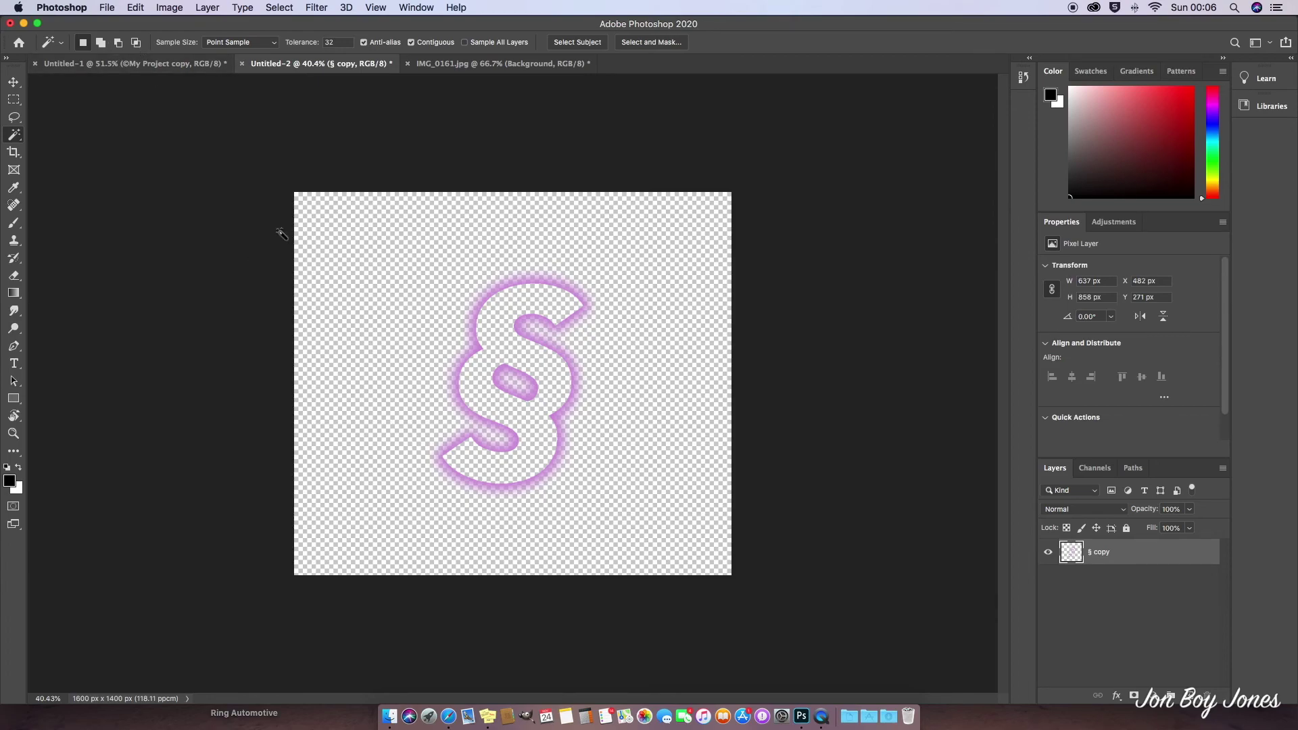
- Copy the § outline and paste it into the IMG_0161.jpg photo
key(super+c)
click(504, 65)
key(super+v)
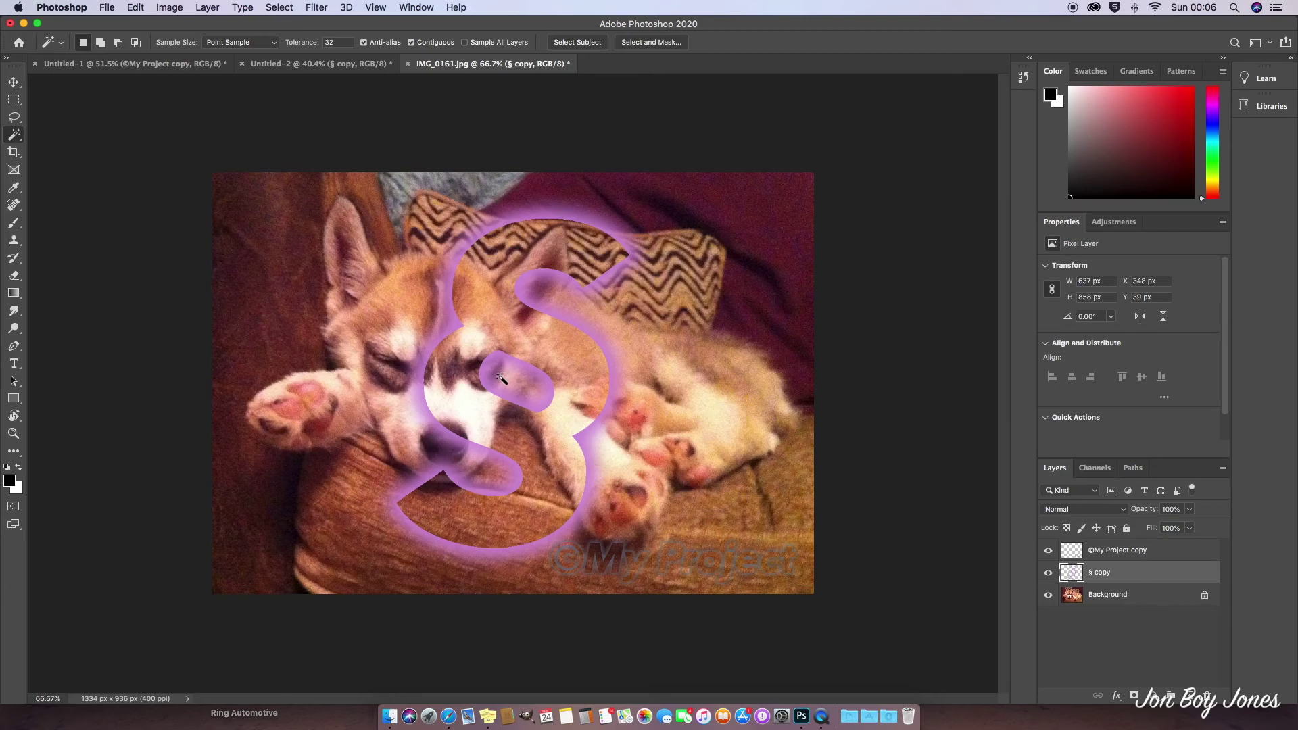
- Move the § outline to the photo's upper-left area and scale it proportionally to about 70%
key(v)
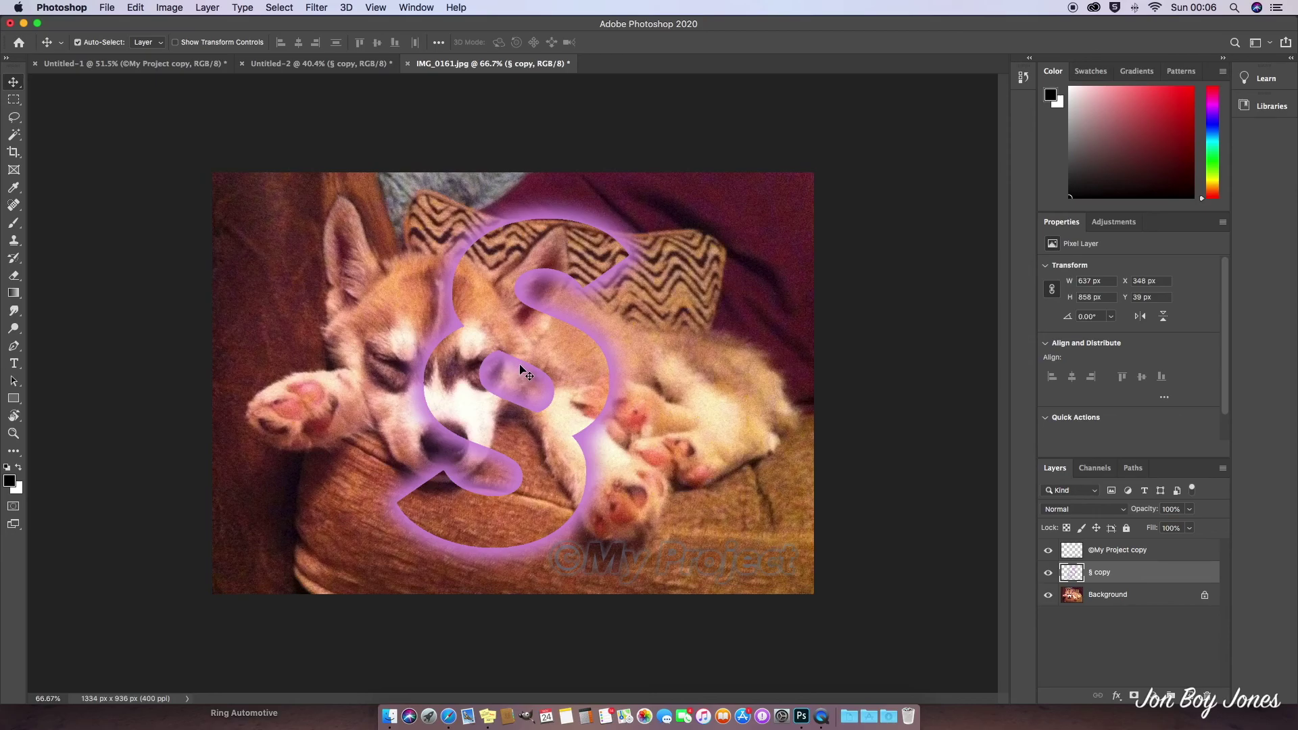
drag(487, 334, 345, 331)
key(ctrl+t)
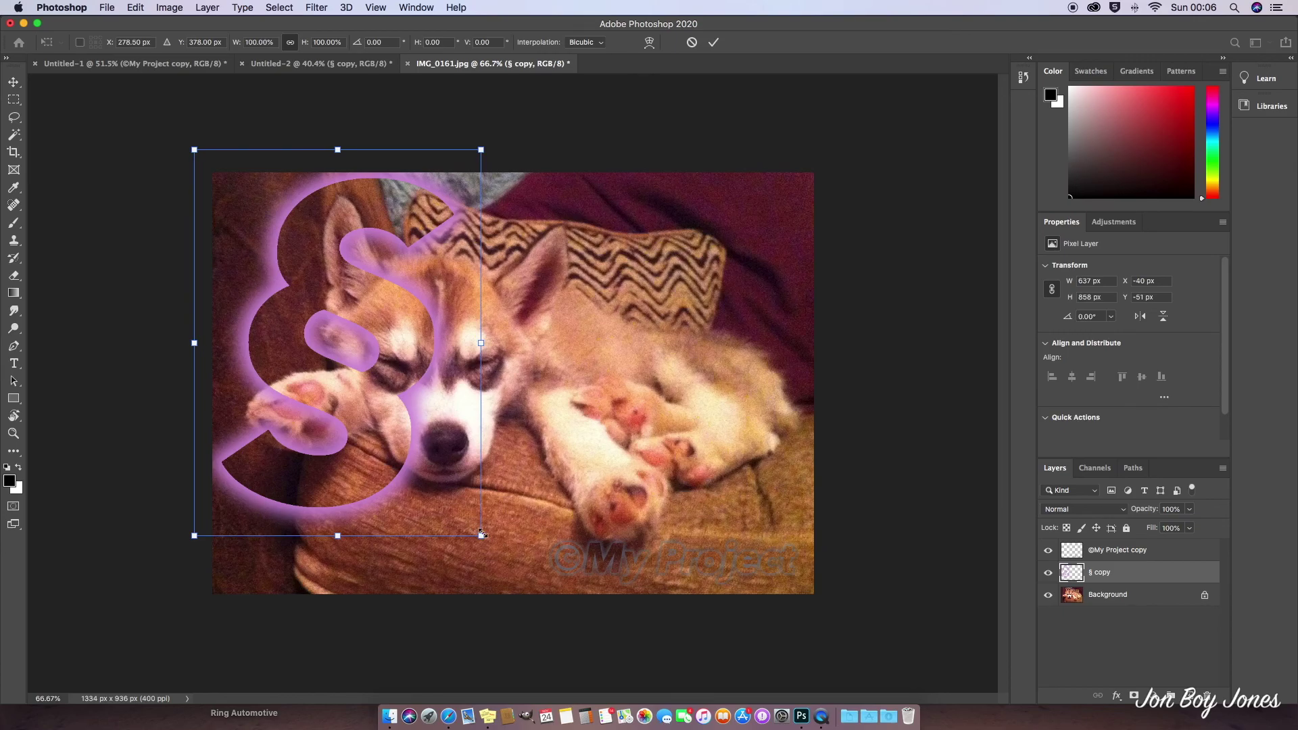
drag(423, 431, 346, 325)
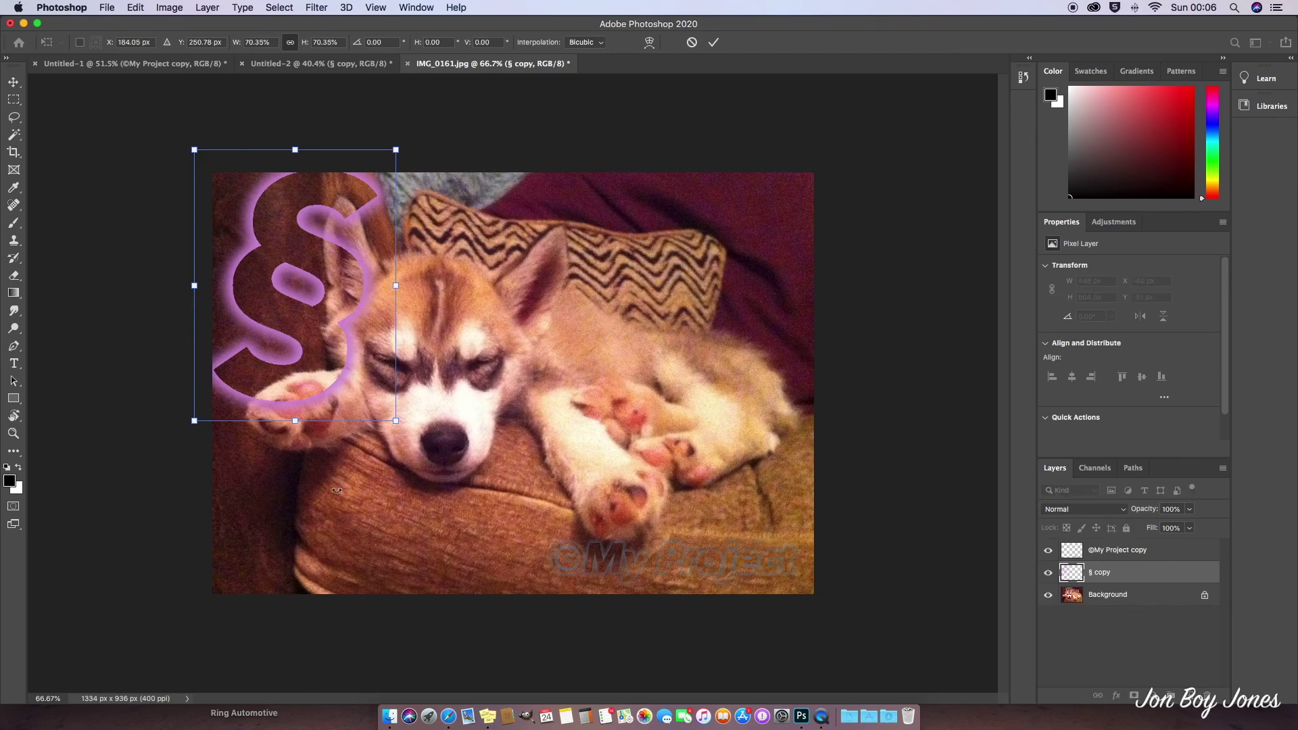
key(Return)
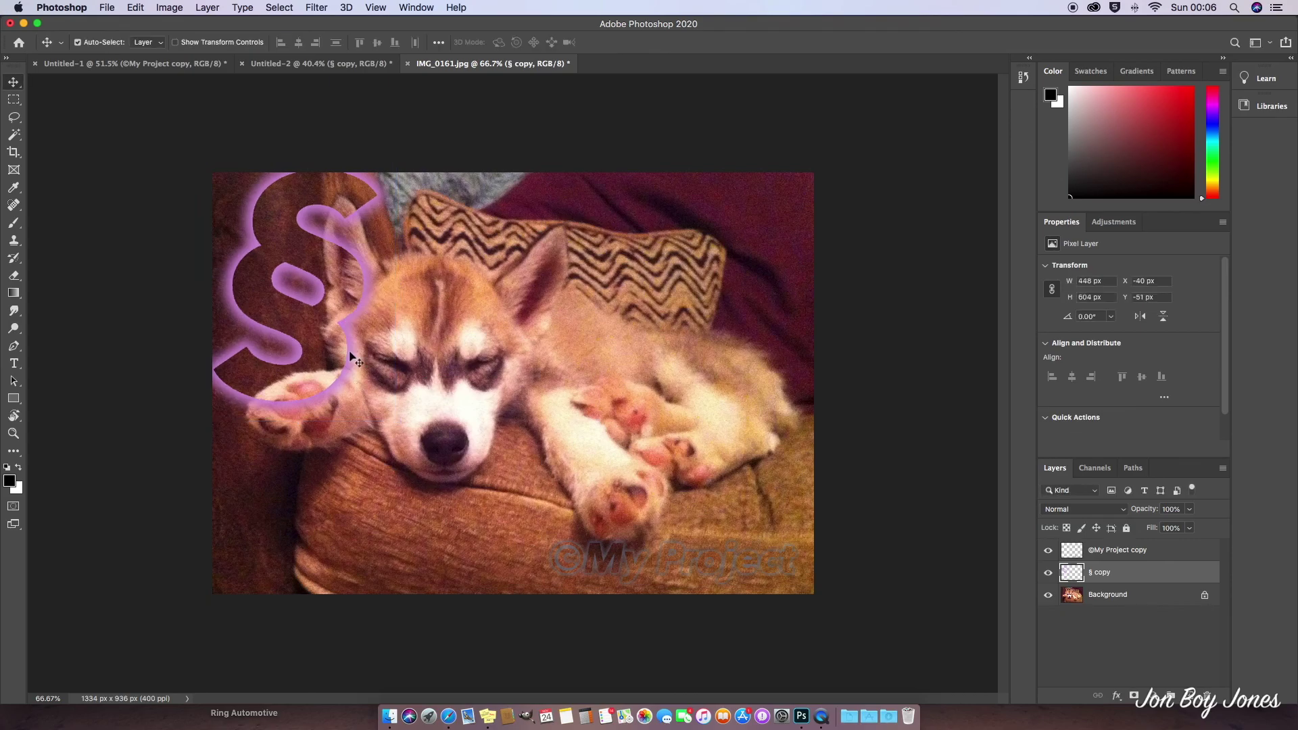
- Shift the § outline slightly inward from the photo's upper-left corner and set its layer opacity to 37%
mouse_move(349, 357)
mouse_down()
mouse_move(374, 361)
mouse_move(365, 371)
mouse_up()
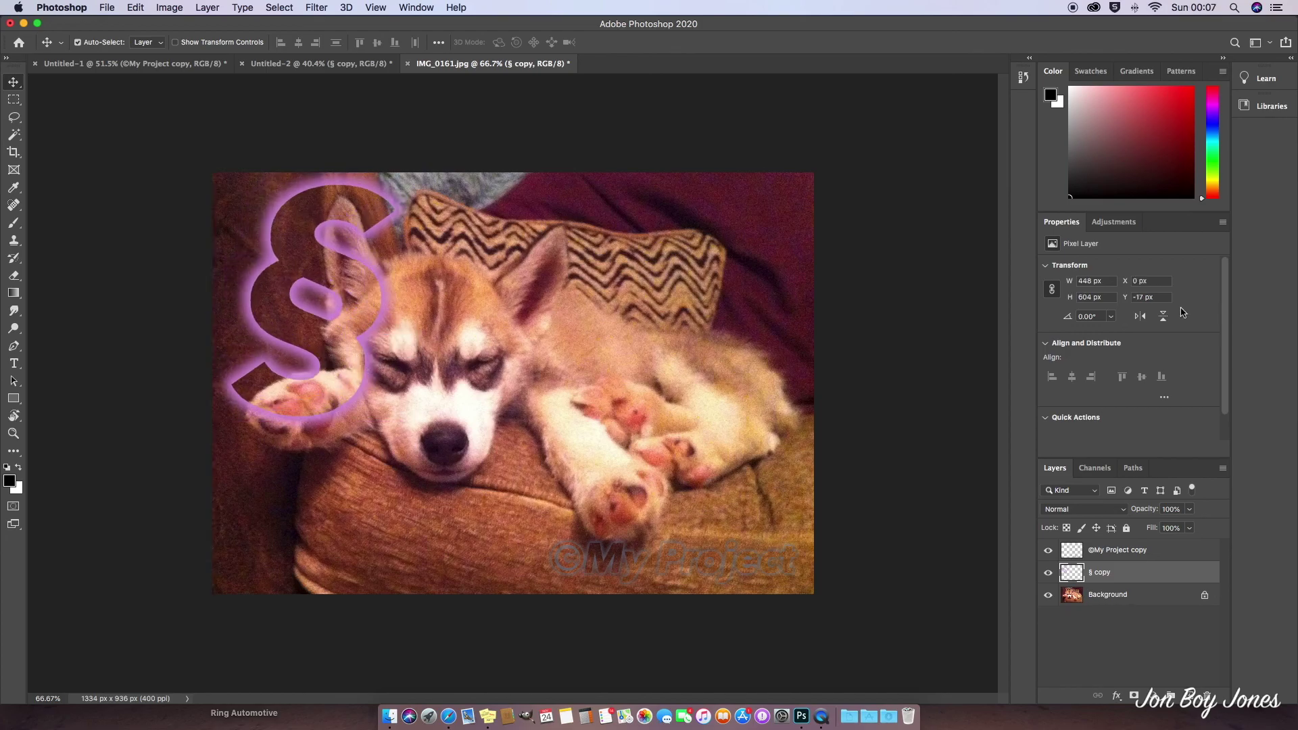
drag(1150, 515, 1108, 515)
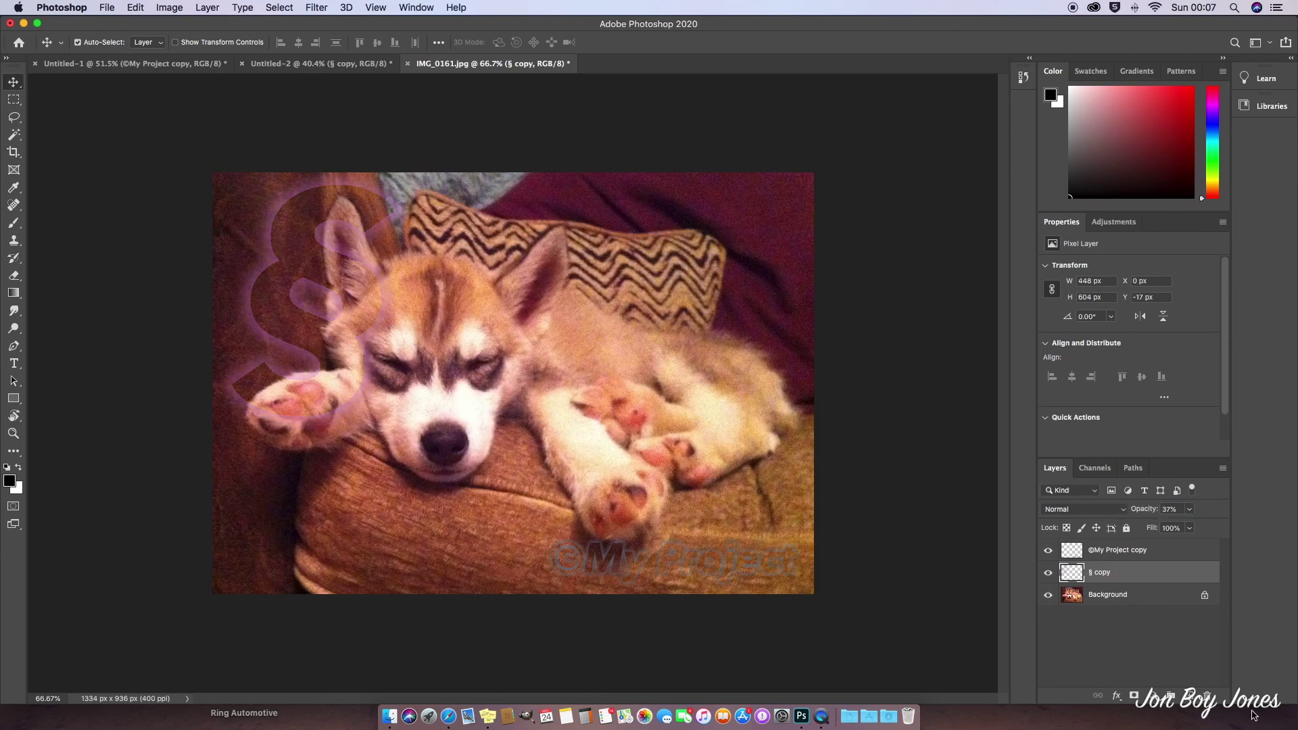